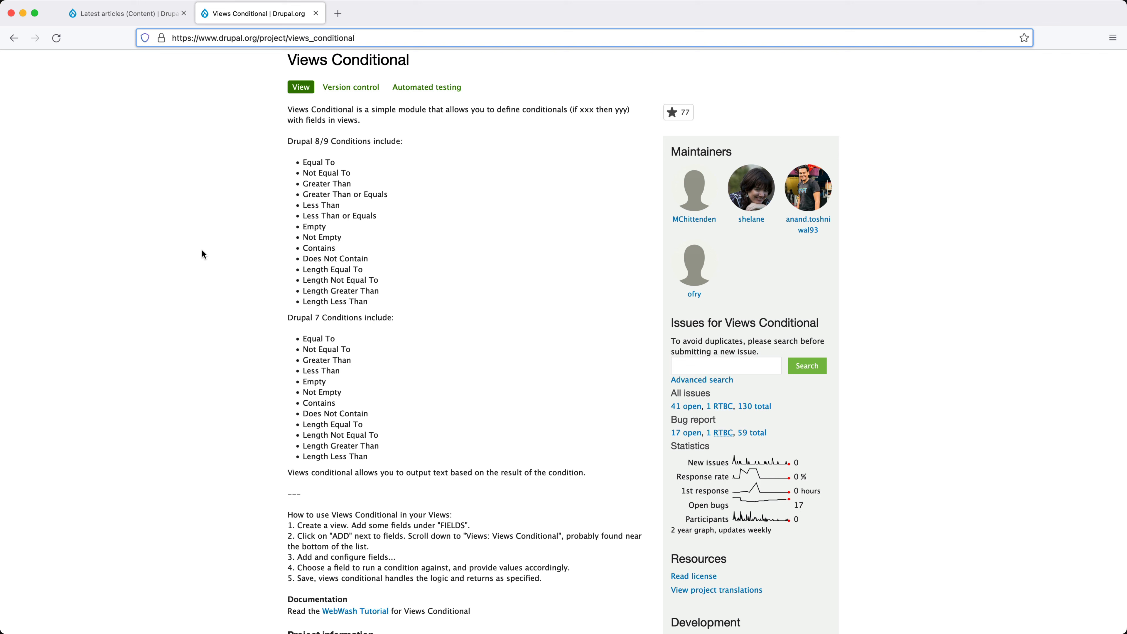
Step: Switch to the terminal and download the module by running composer require drupal/views_conditional in the d-views project
key(super+Tab)
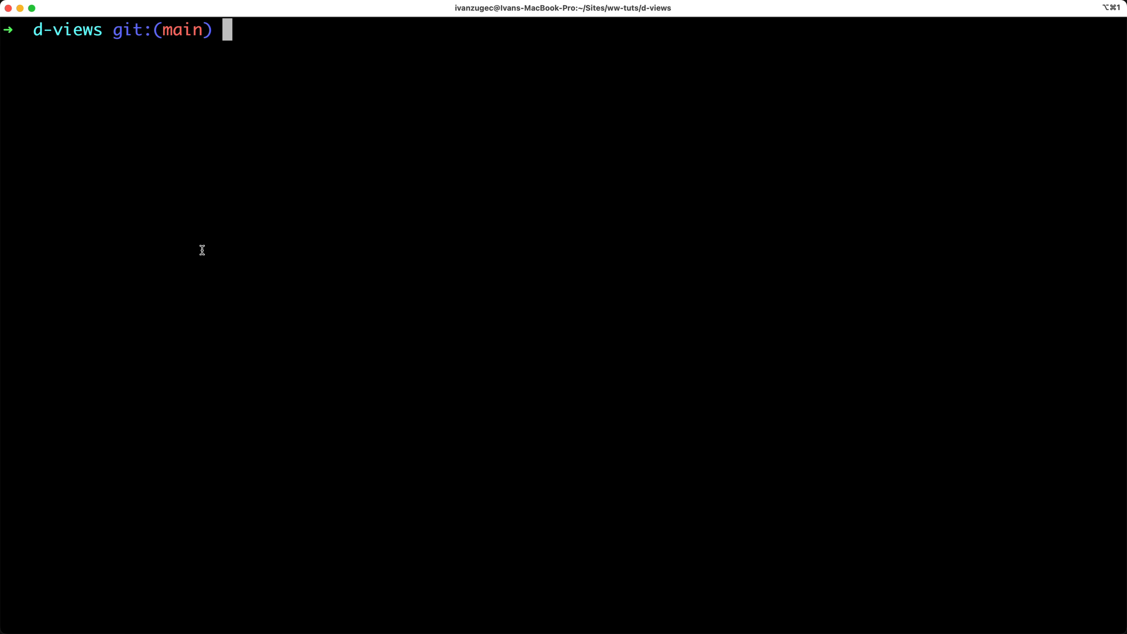
text(compos)
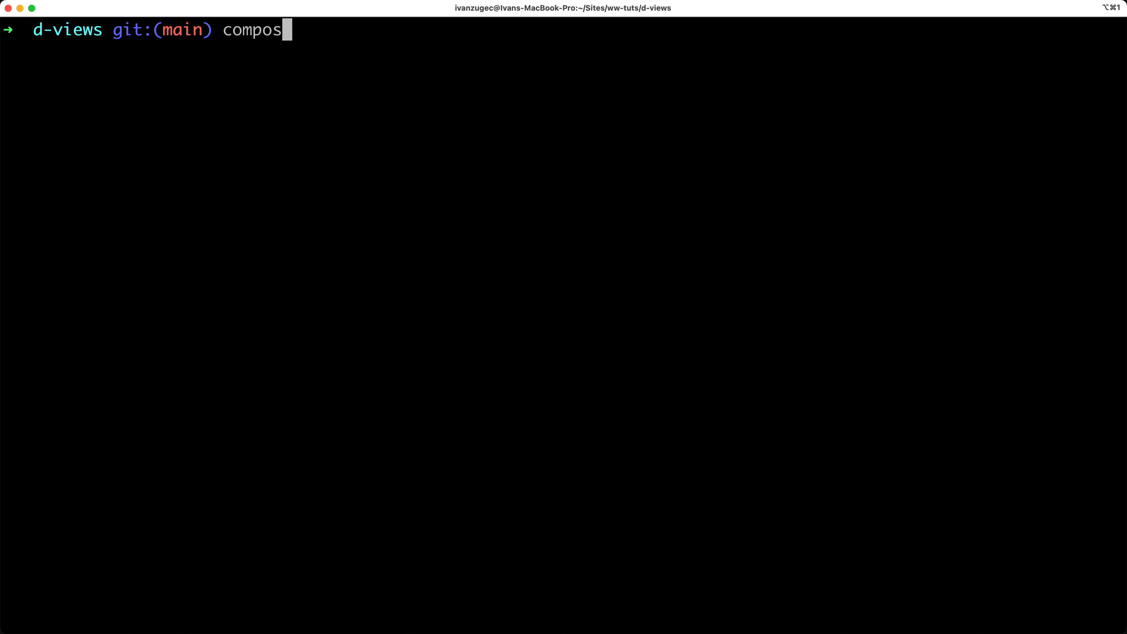
text(er requir)
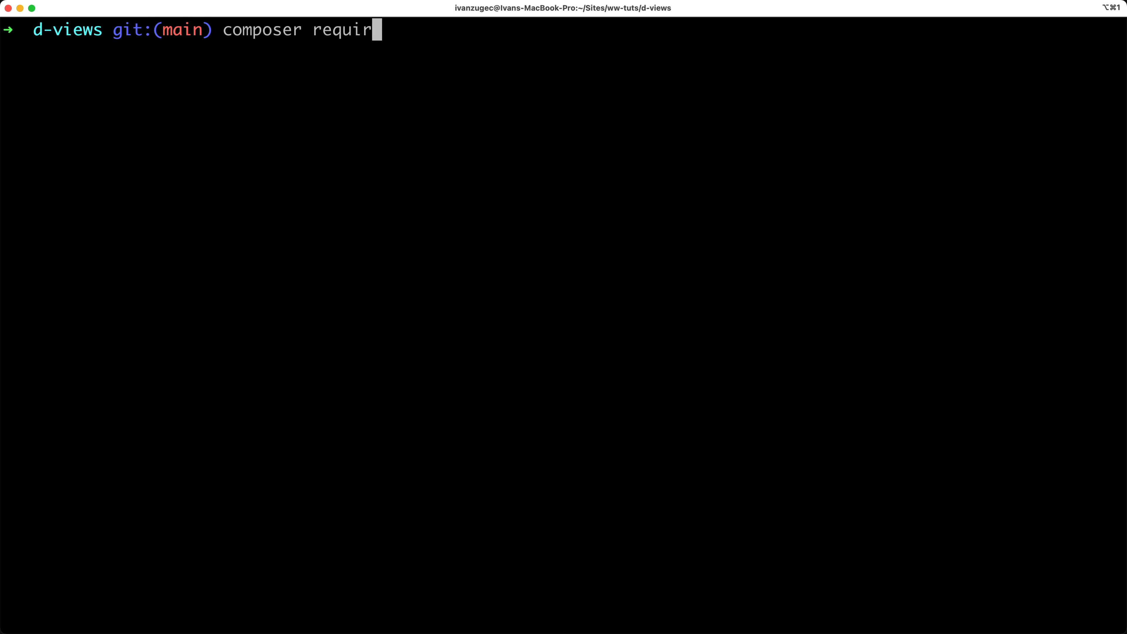
text(e drupal/views_conditional)
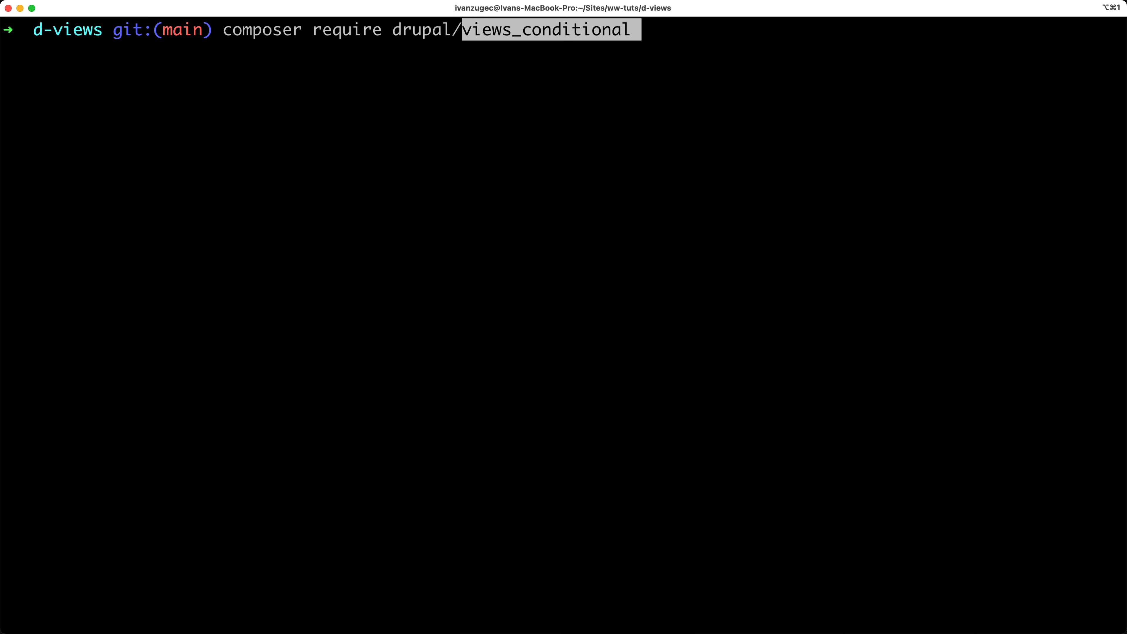
key(Return)
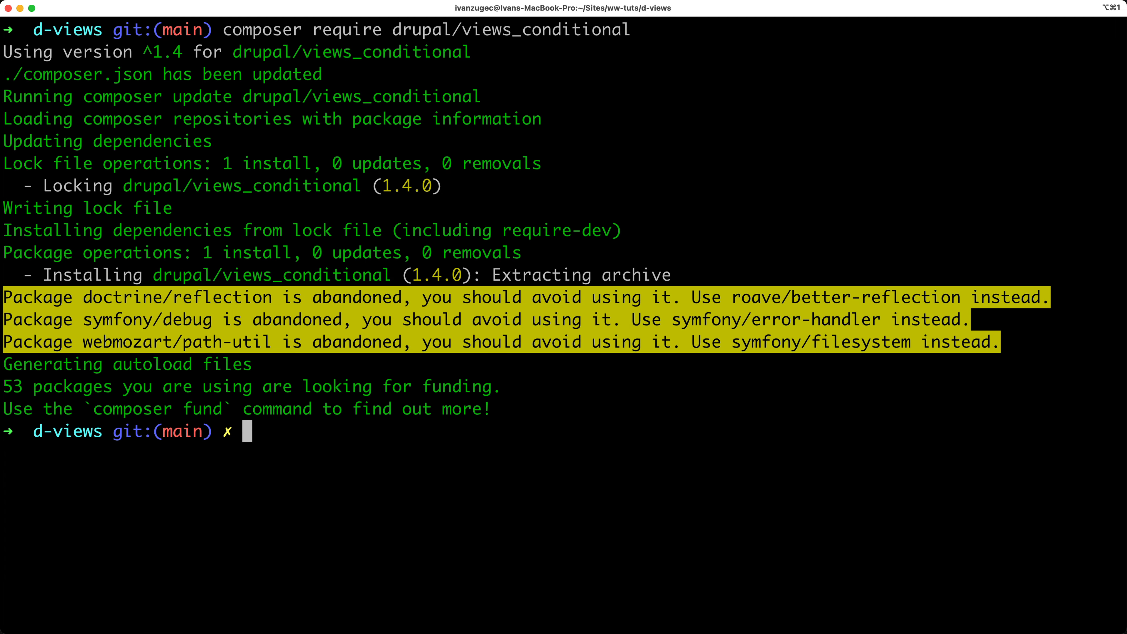
Step: Switch back to the browser, filter the Drupal site's modules by "views" and install Views Conditional
key(super+Tab)
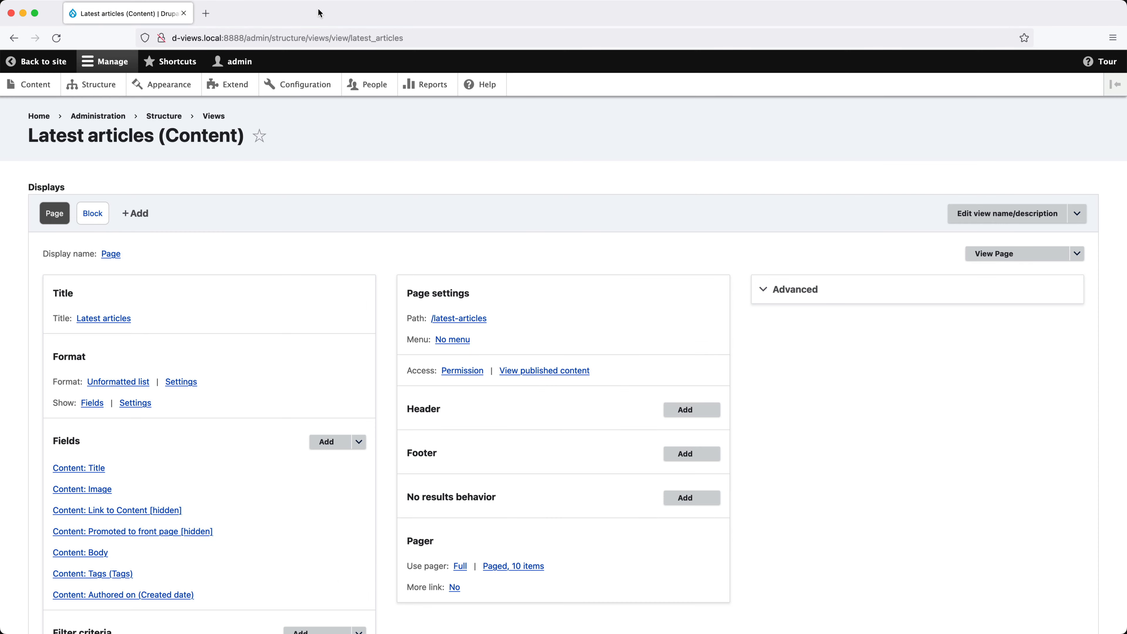
click(315, 13)
super+click(228, 85)
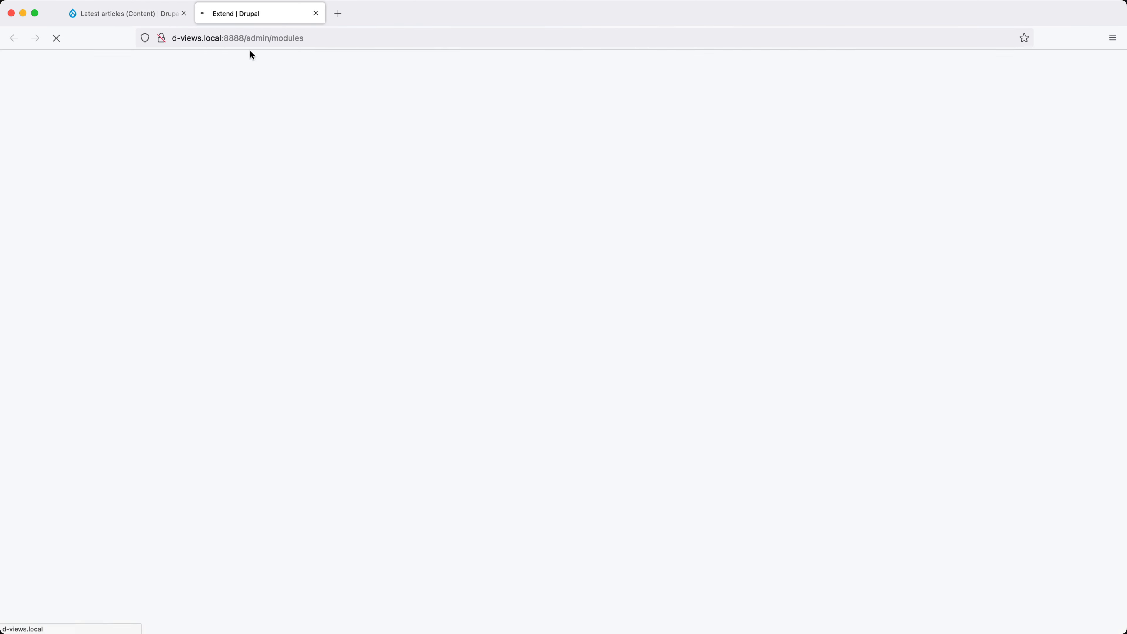
click(150, 279)
text(vie)
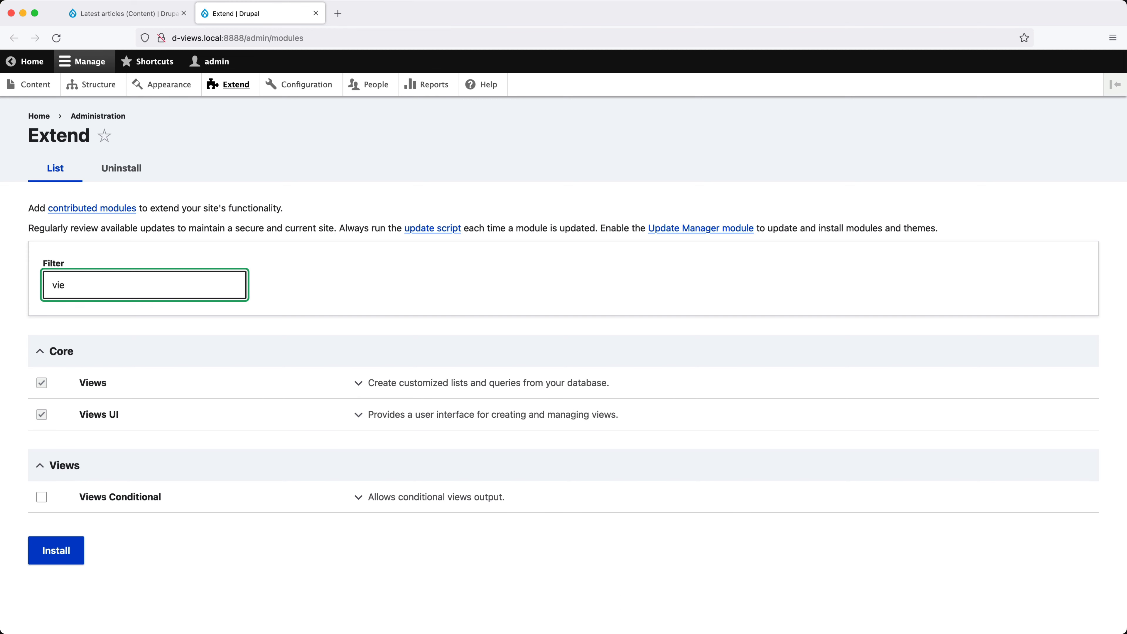
text(ws)
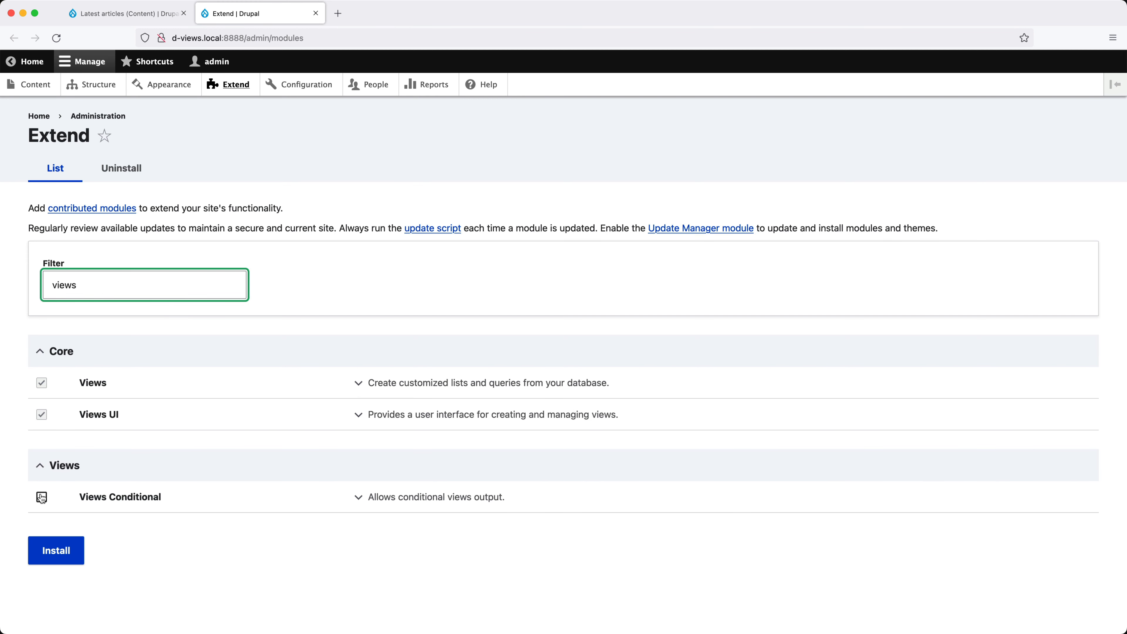
click(42, 497)
click(56, 549)
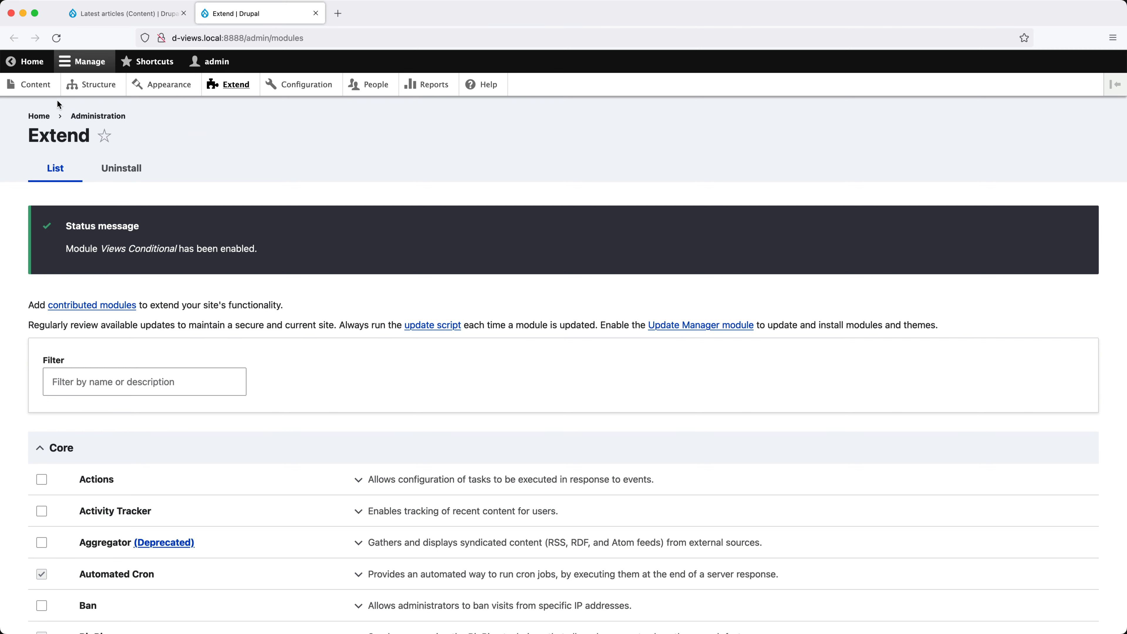
Step: Review the titles and authors in the site's content list, and return to the Latest articles view
click(38, 87)
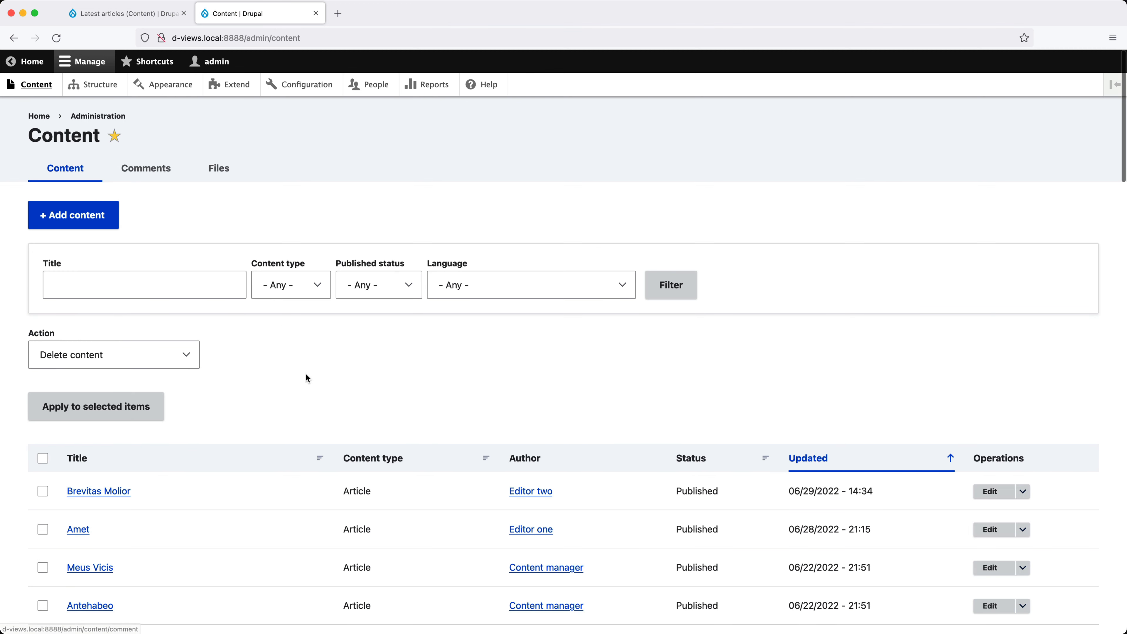
scroll(306, 375, down, 5)
scroll(281, 391, down, 3)
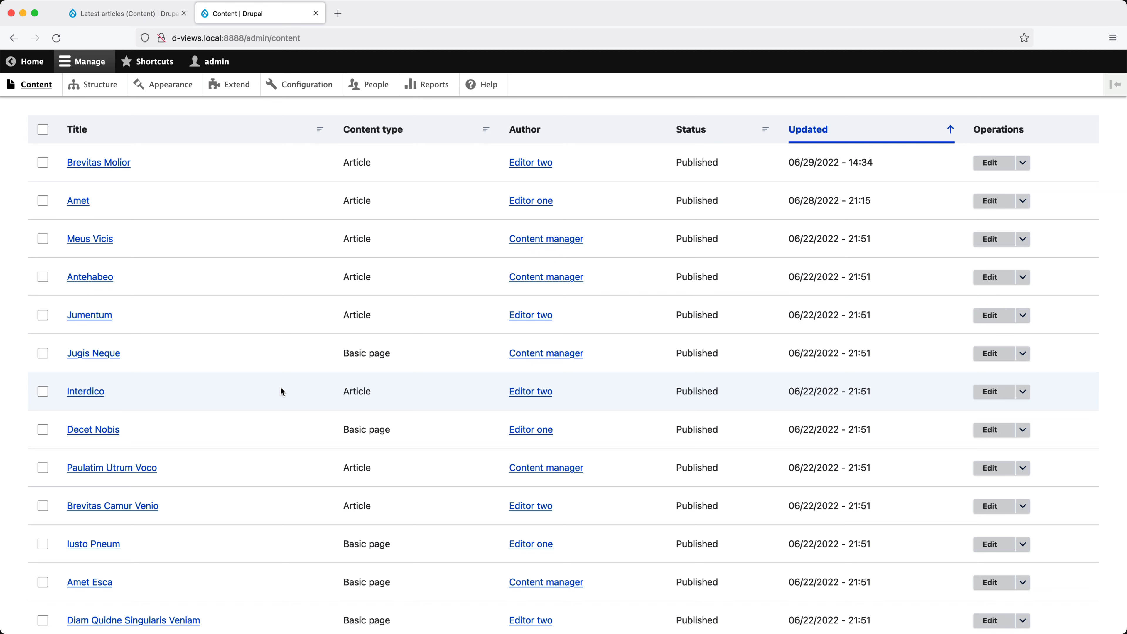
click(315, 13)
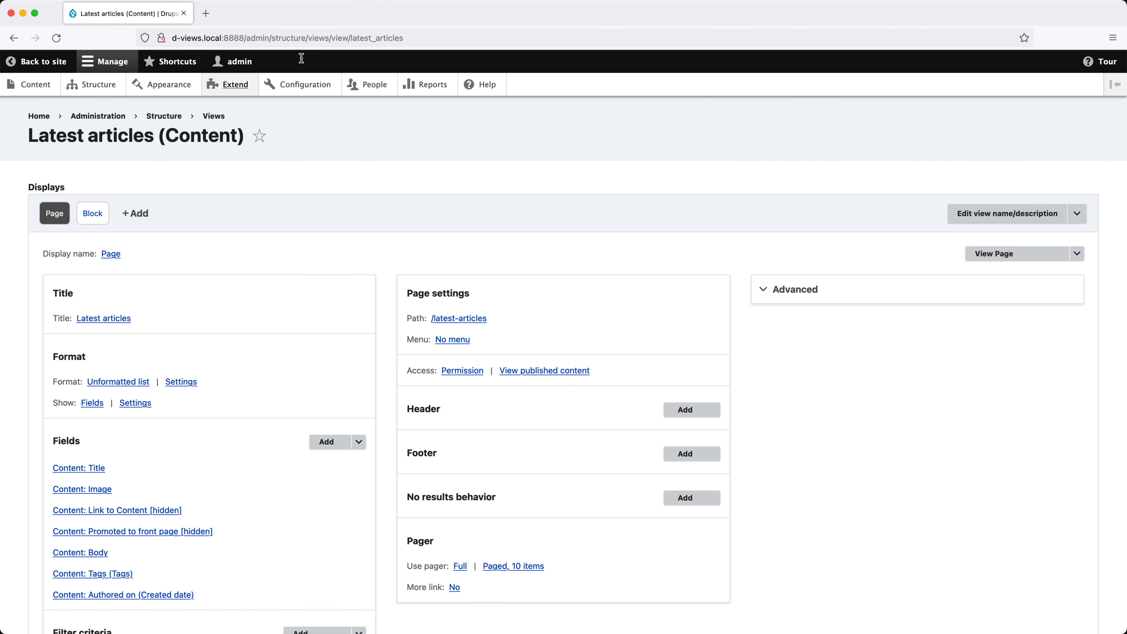
Step: Add the Views Conditional field to the Latest articles view for all displays, searching the available fields for "views"
click(329, 441)
click(330, 161)
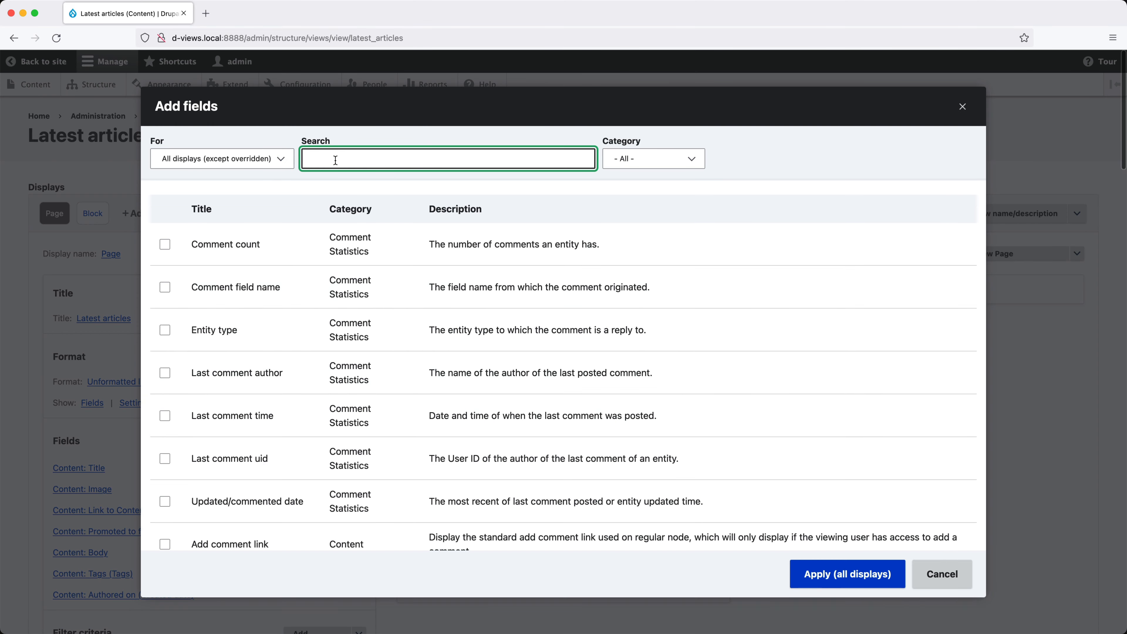
text(views)
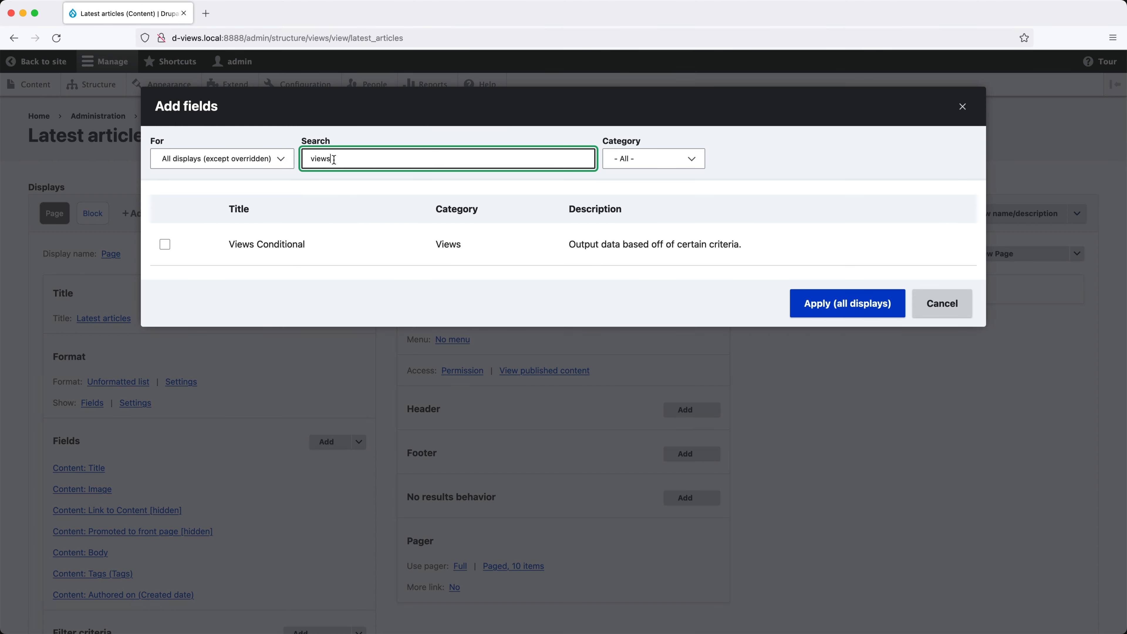
click(164, 244)
click(861, 324)
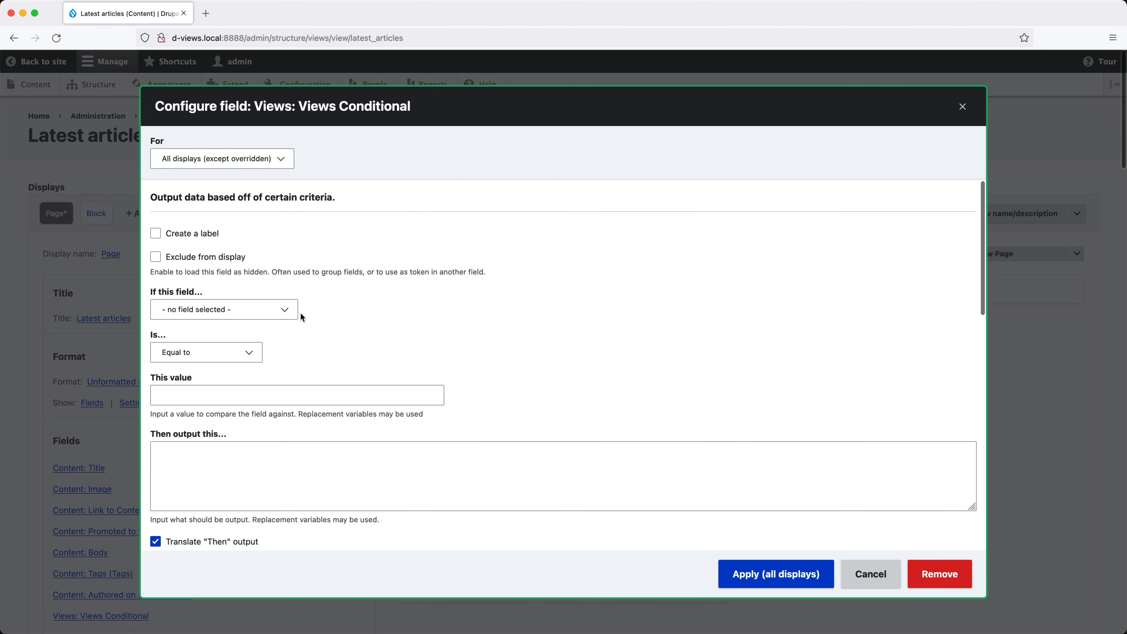
Step: Examine the Views Conditional field's source fields, comparison operators, value, then and otherwise output settings, and leave without applying
click(270, 312)
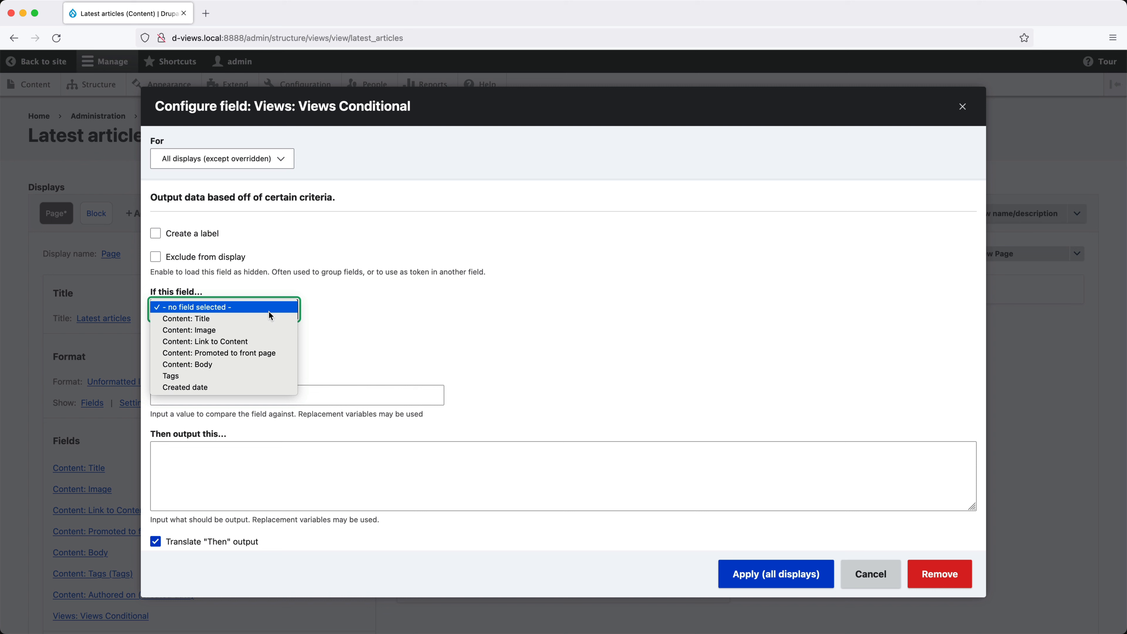
click(385, 310)
click(239, 354)
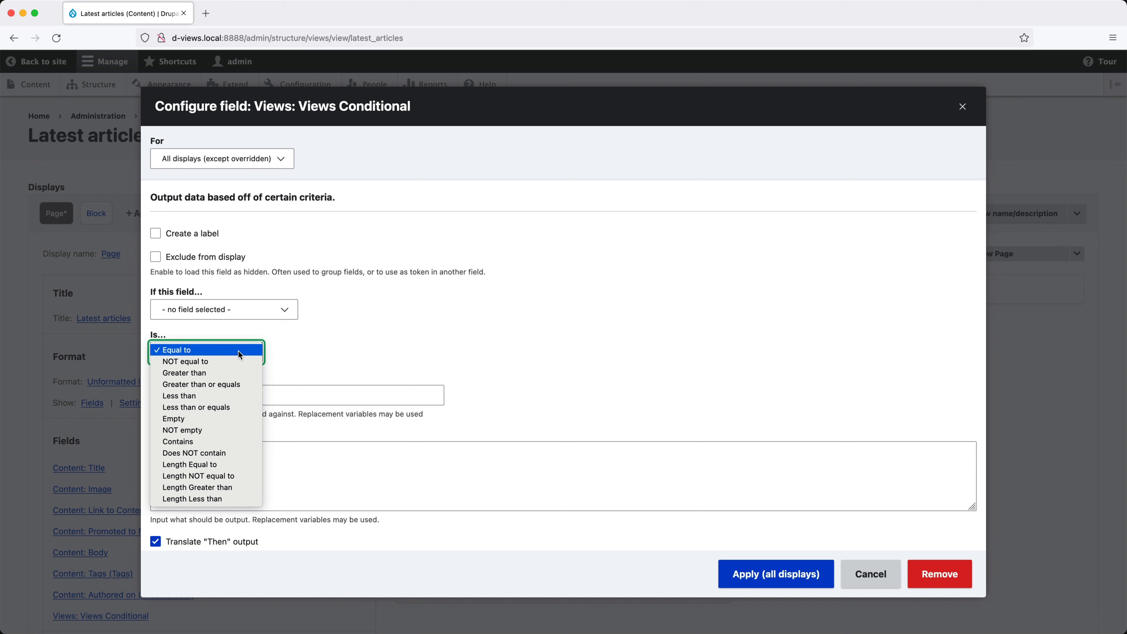
click(238, 352)
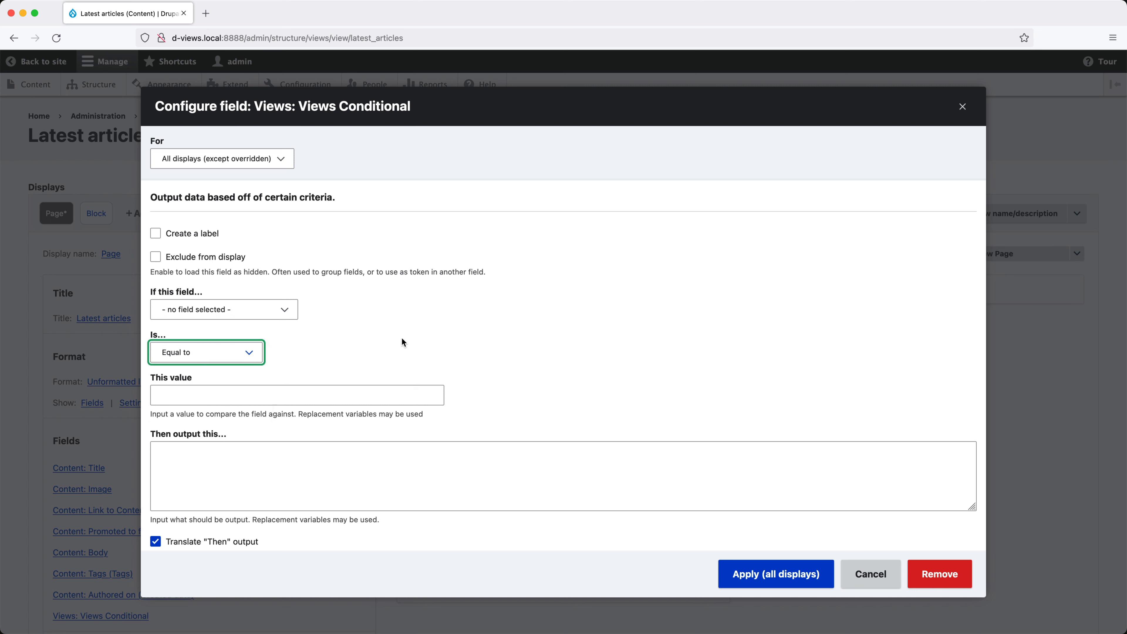
click(275, 392)
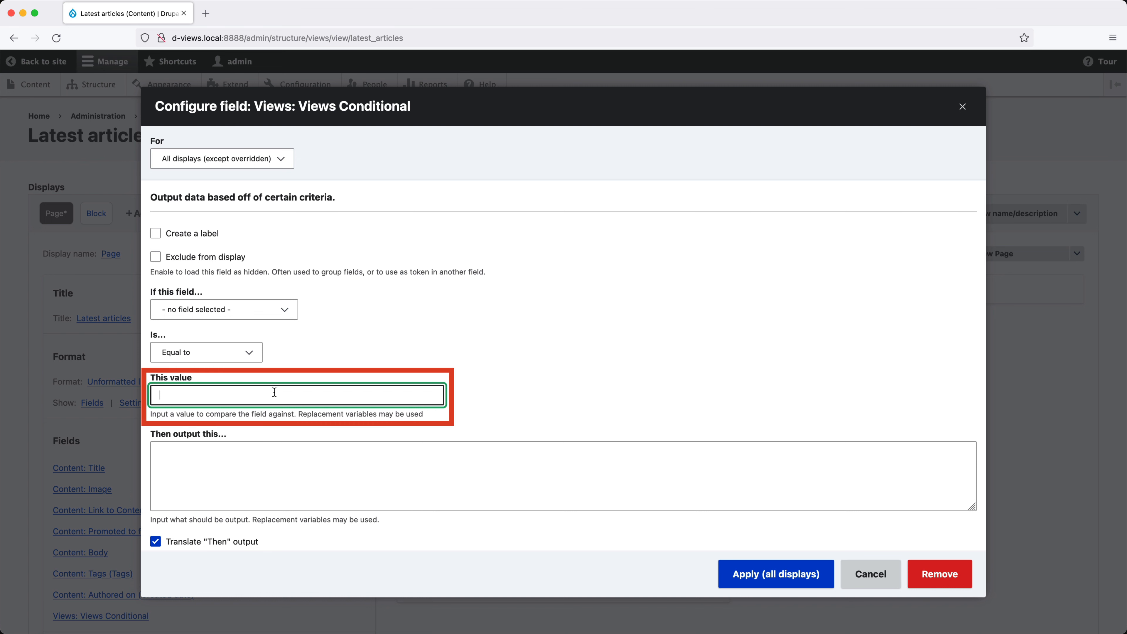
click(254, 452)
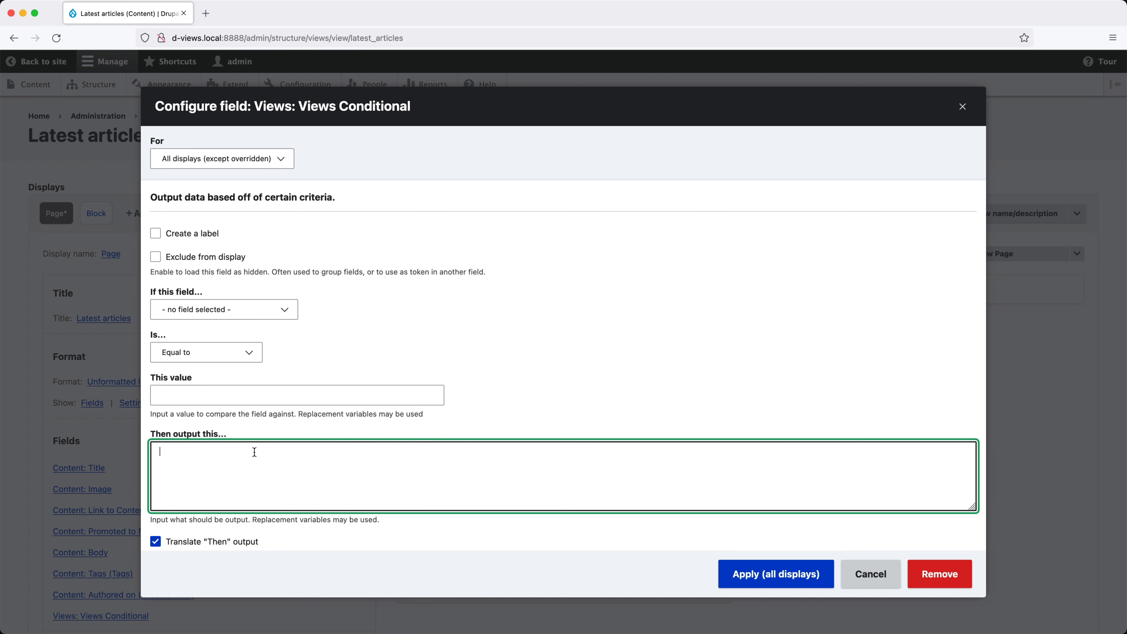
scroll(254, 452, down, 1)
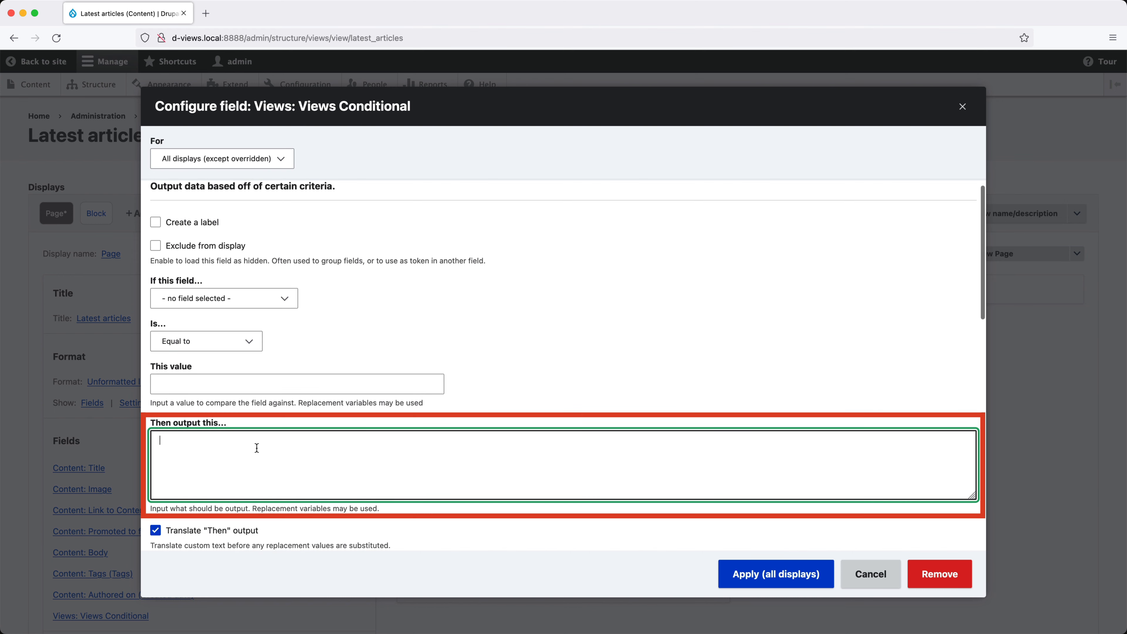
scroll(261, 440, down, 7)
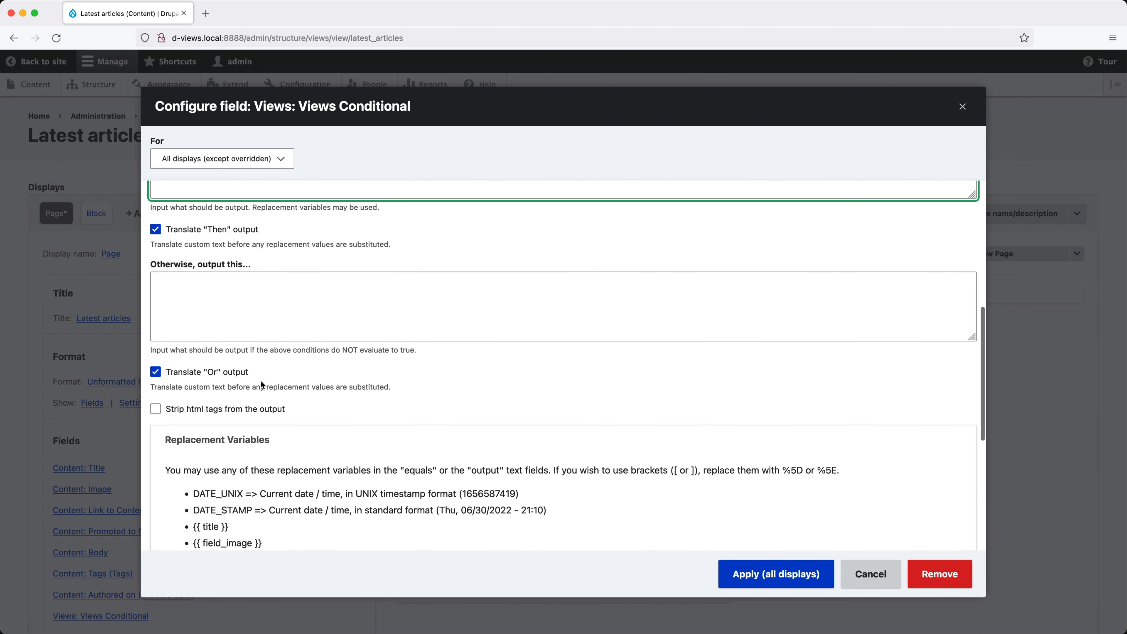
click(257, 295)
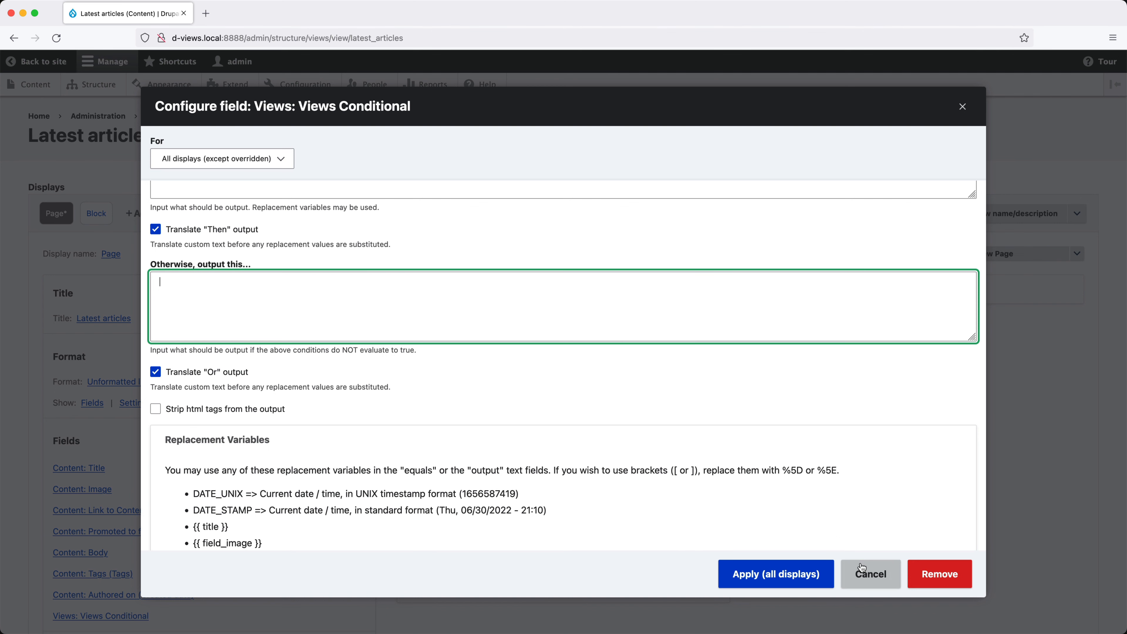
click(870, 573)
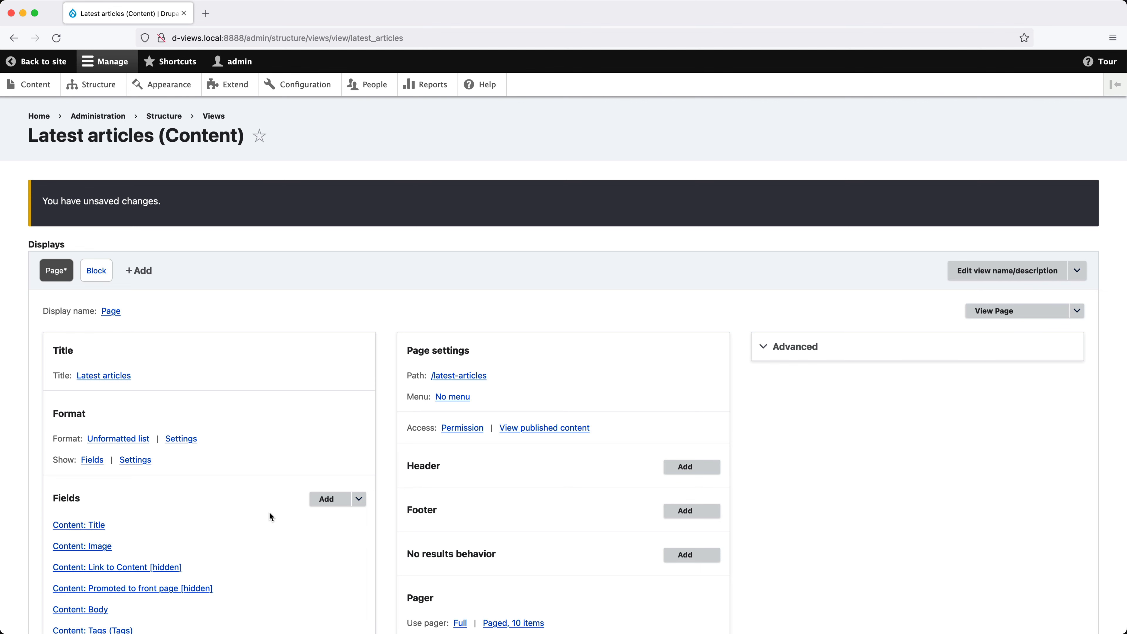
Step: Add the Authored by field from the Content category to the view, searching for "authored by"
click(319, 499)
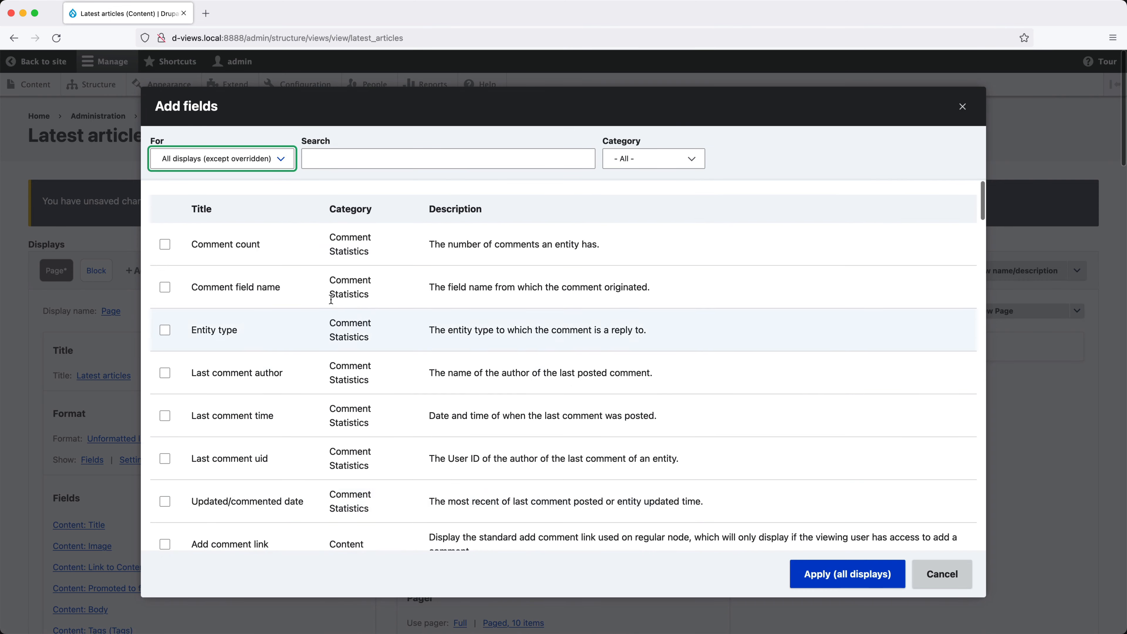
click(327, 157)
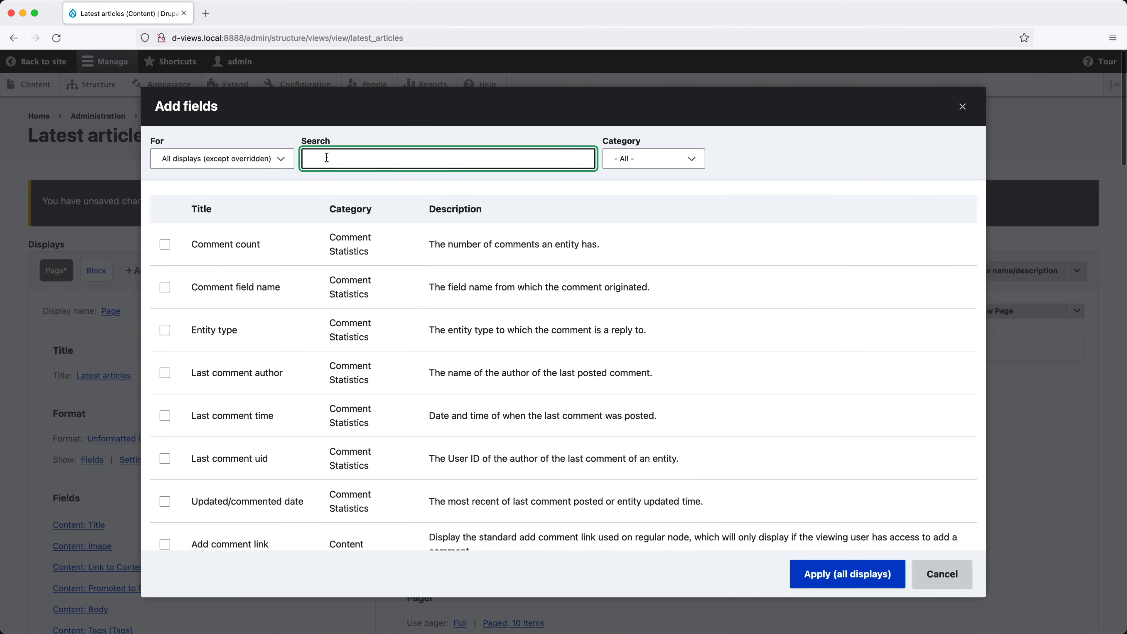
text(authored by)
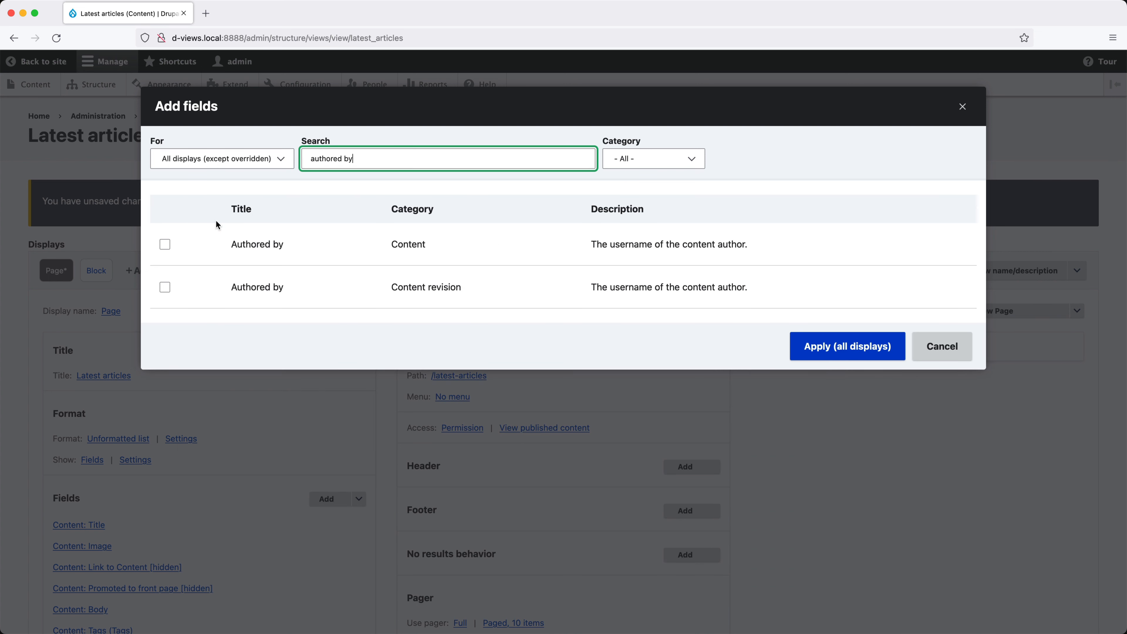
click(165, 244)
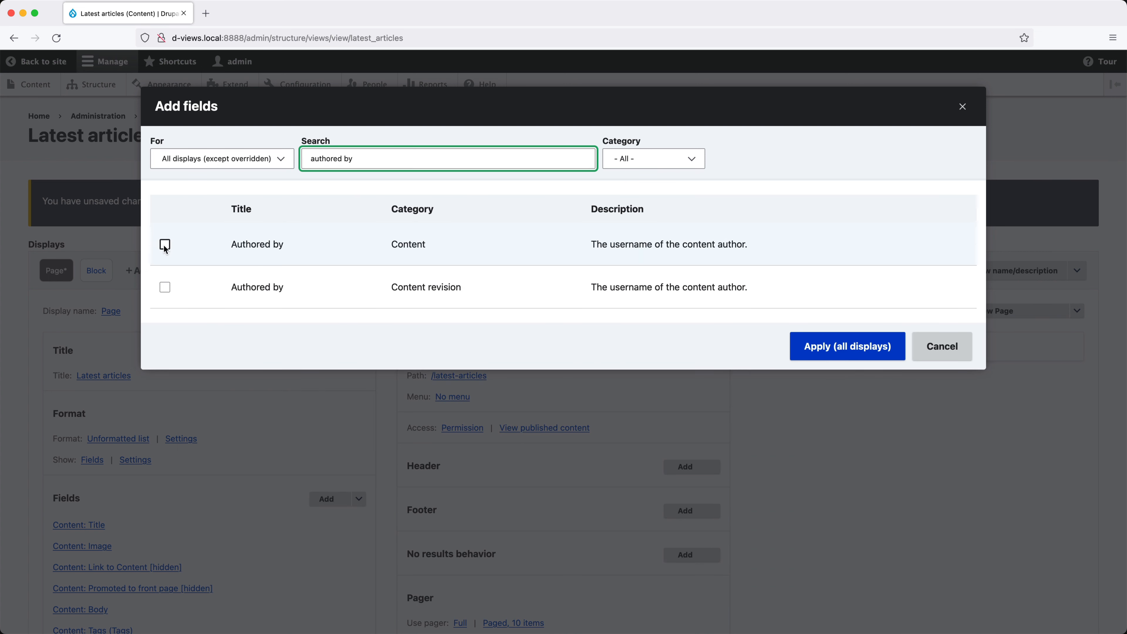
click(809, 368)
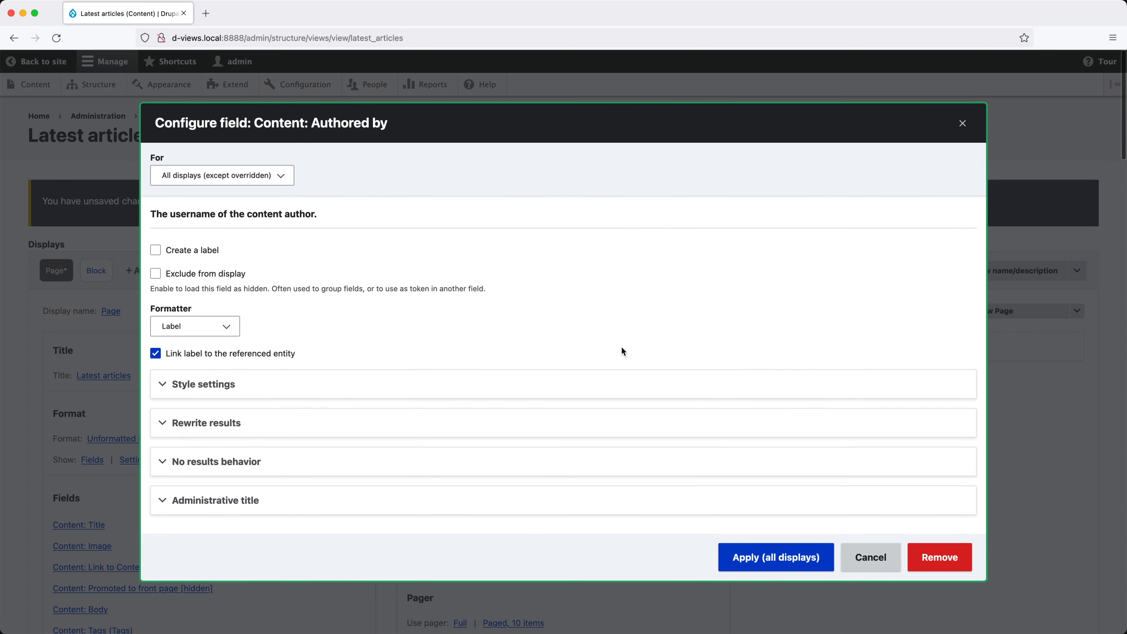
Step: Set the Authored by field's formatter to Entity ID and apply it to all displays
click(210, 331)
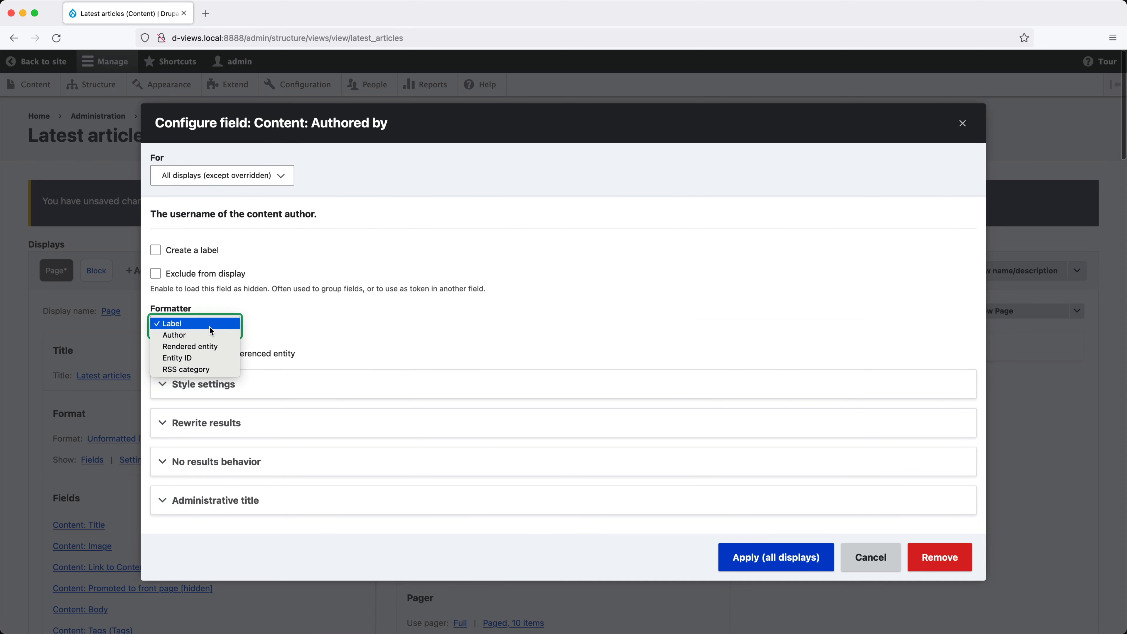
click(209, 358)
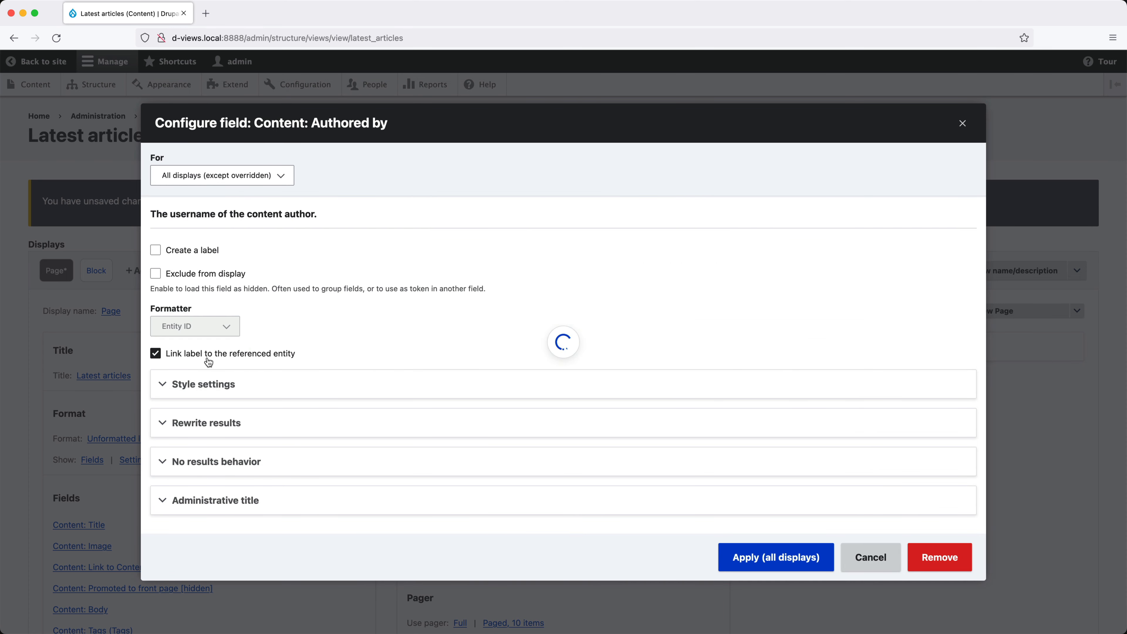
click(743, 539)
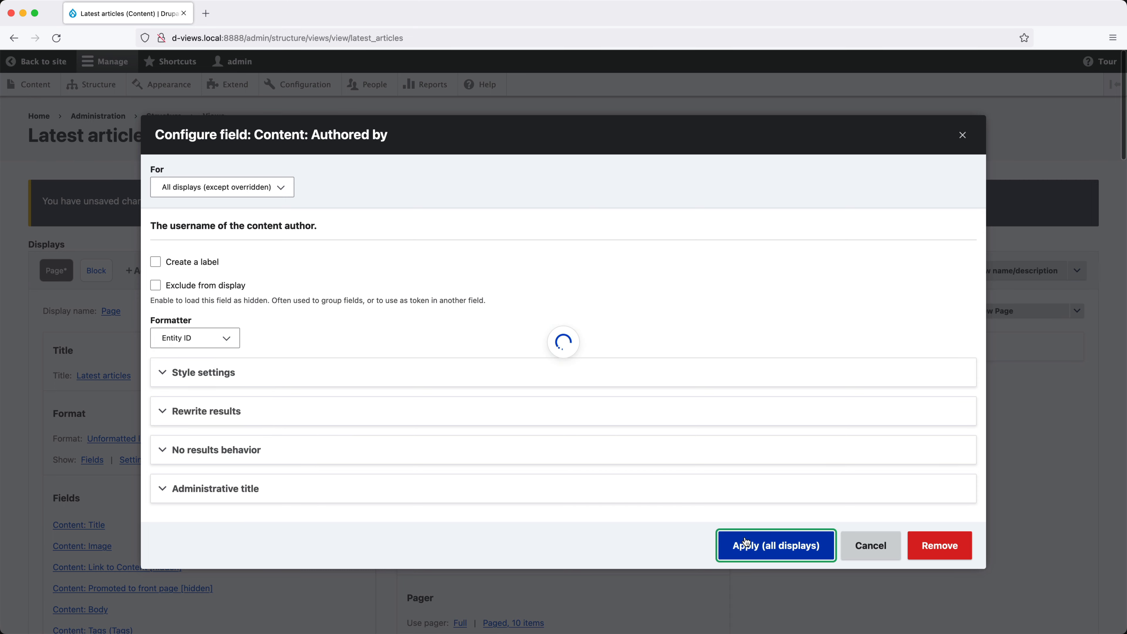
Step: Add a second Authored by field from the Content category with its linked Label formatter for all displays, searching for "authored by"
click(318, 502)
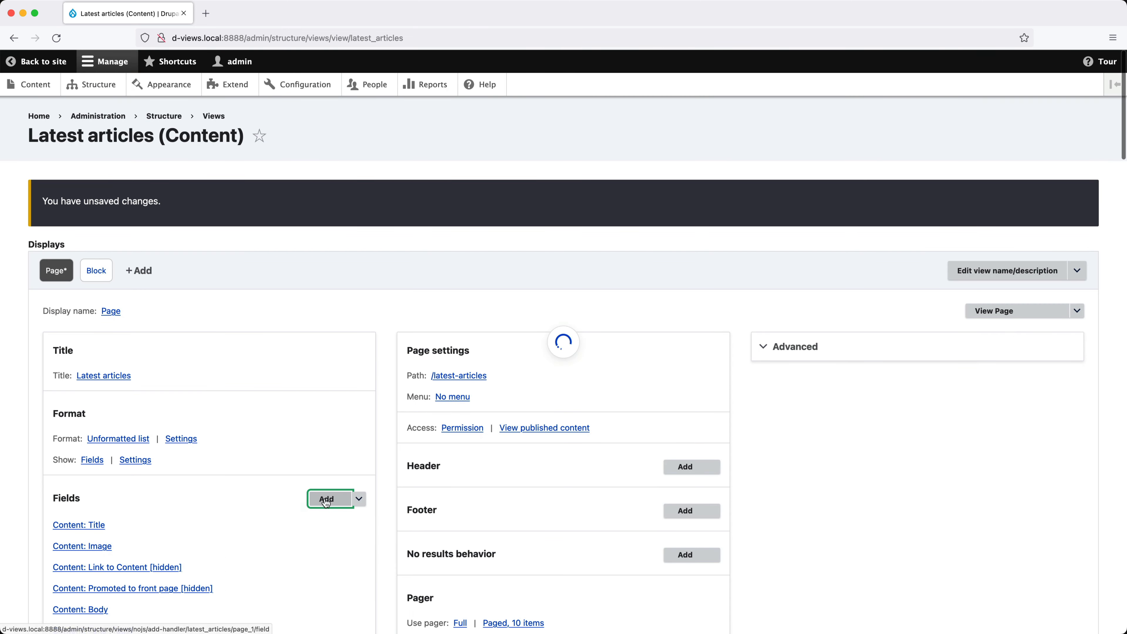
click(338, 167)
text(authored by)
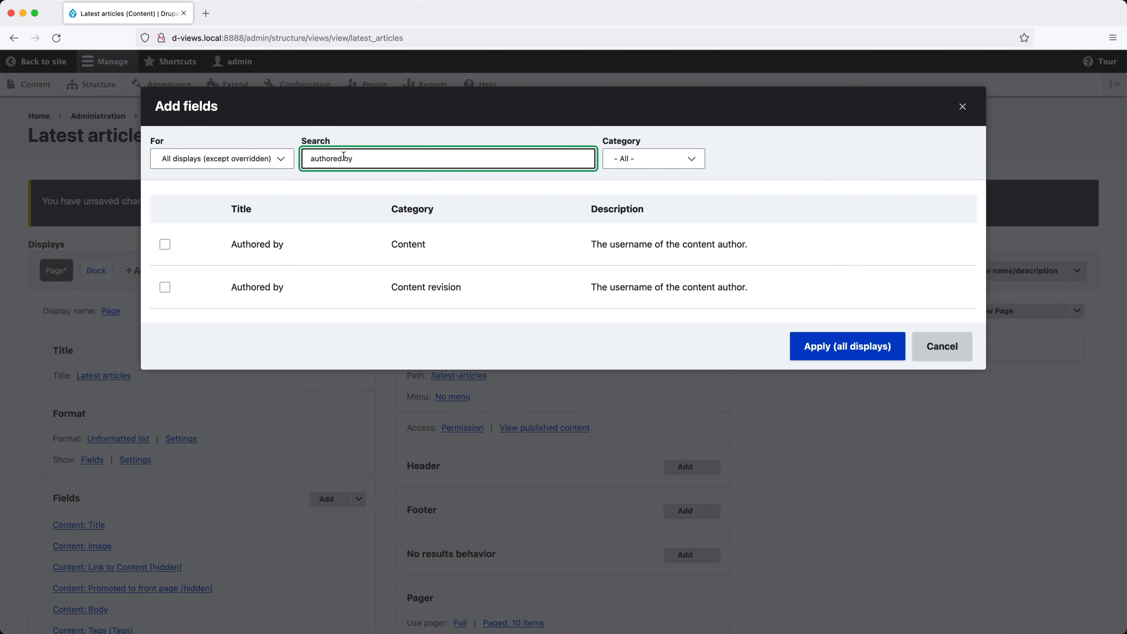
click(165, 245)
click(813, 369)
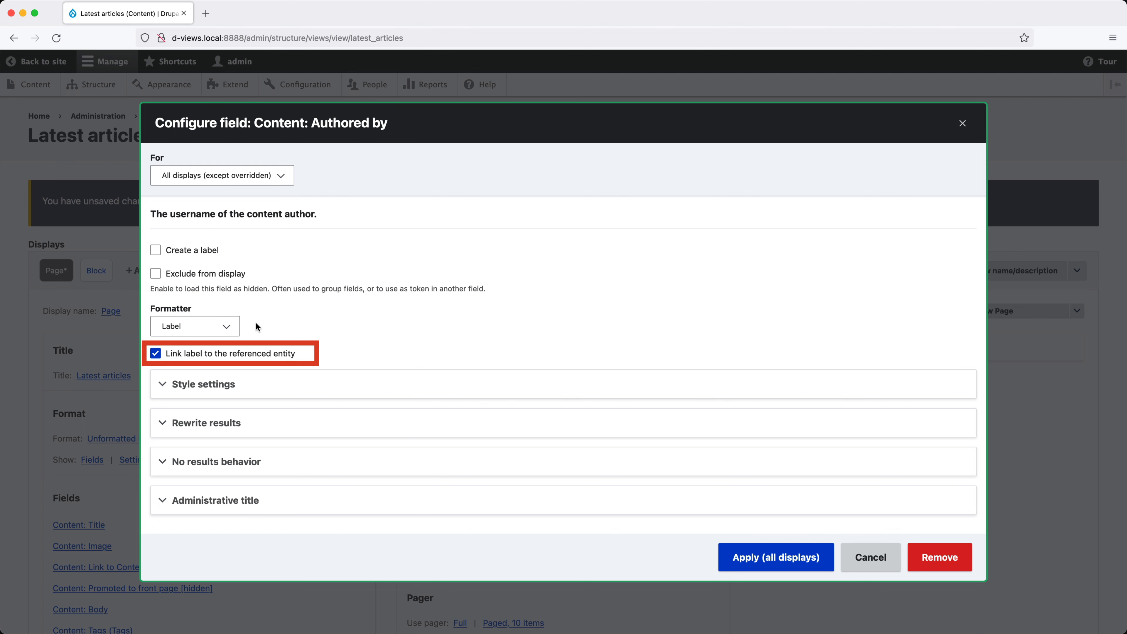
click(739, 555)
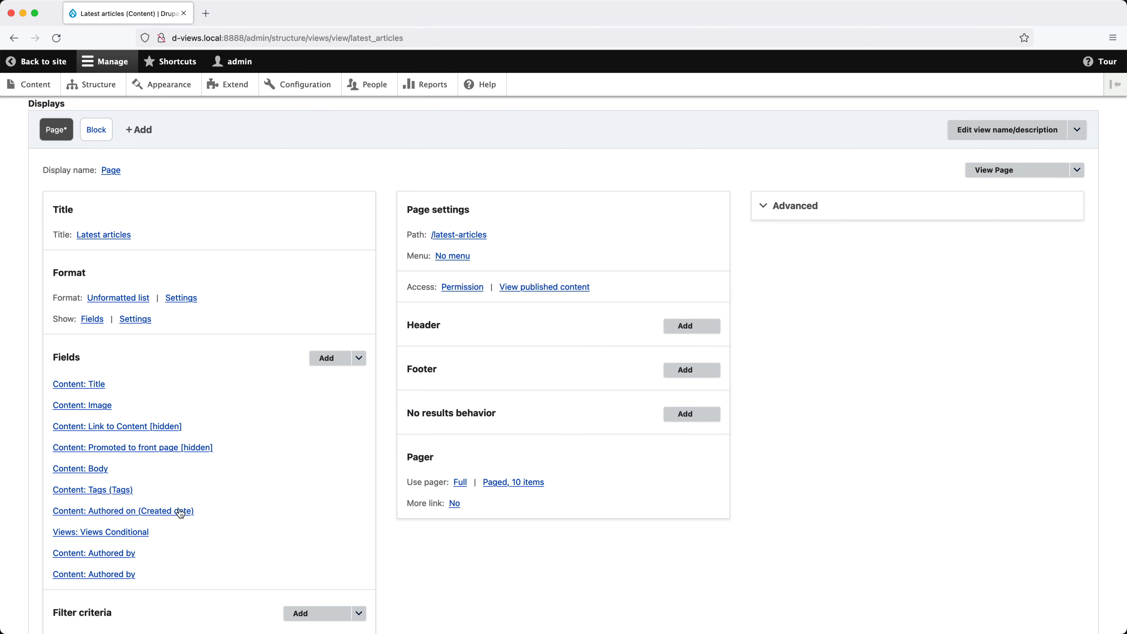
Step: Set the administrative title of the Entity ID Authored by field to "Authored by (UID)" and apply it to all displays
click(125, 551)
click(232, 490)
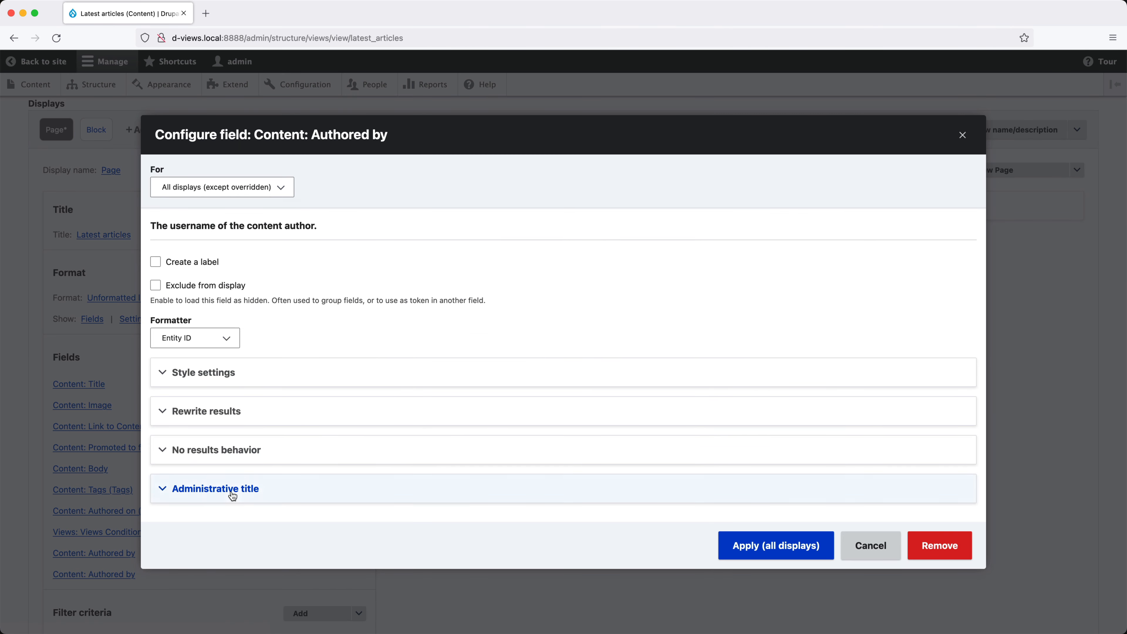
scroll(231, 490, down, 2)
click(232, 464)
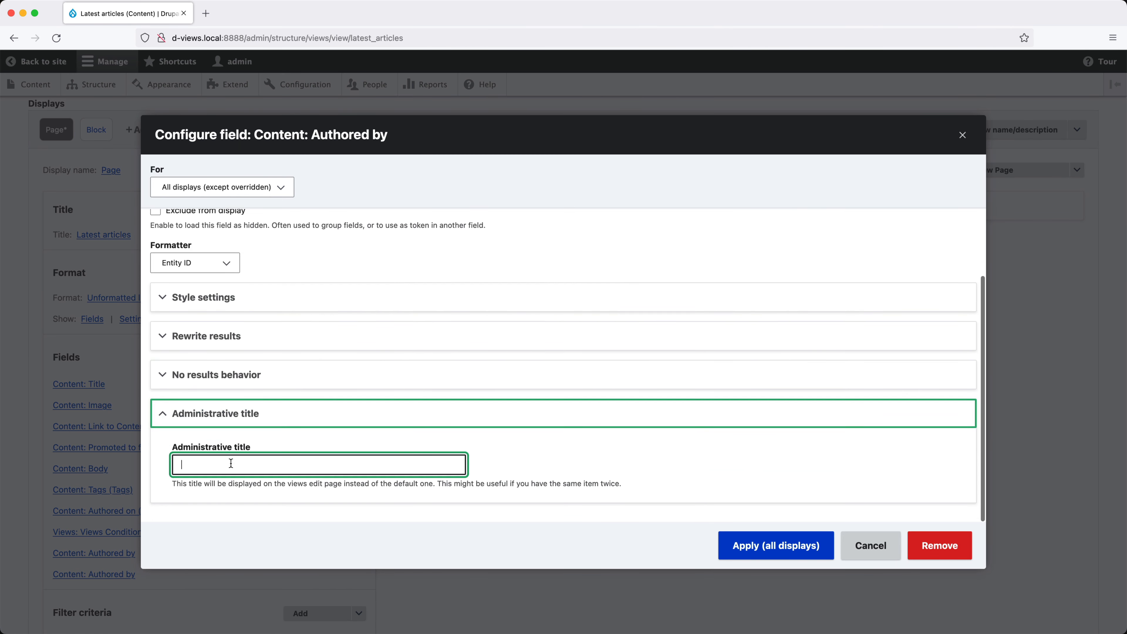
text(Authored by ())
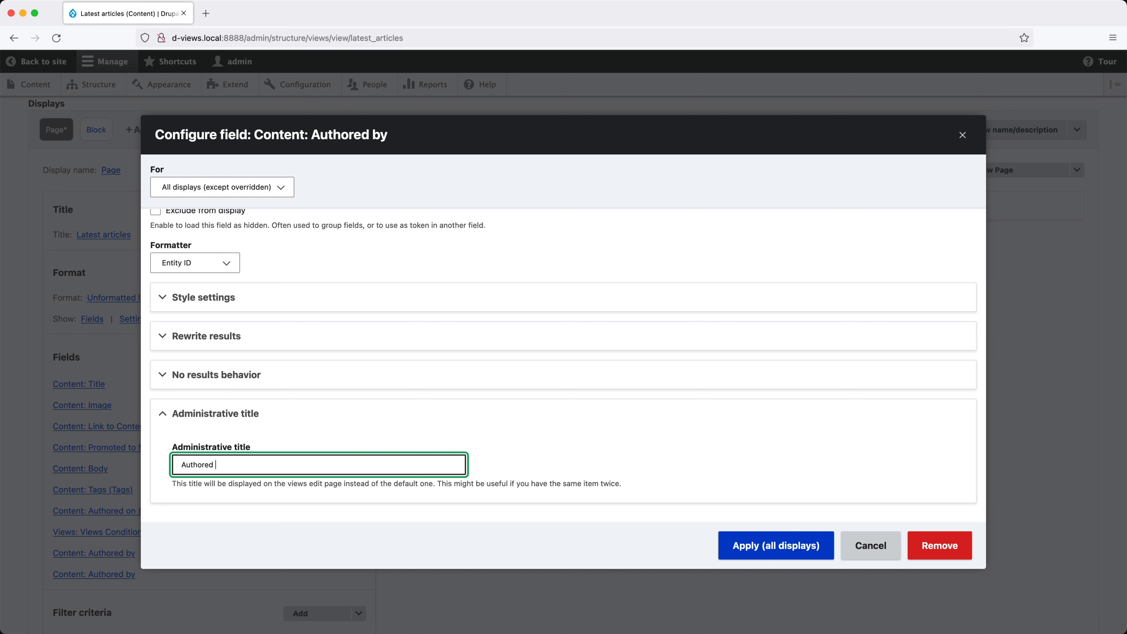
text(UID)
click(750, 545)
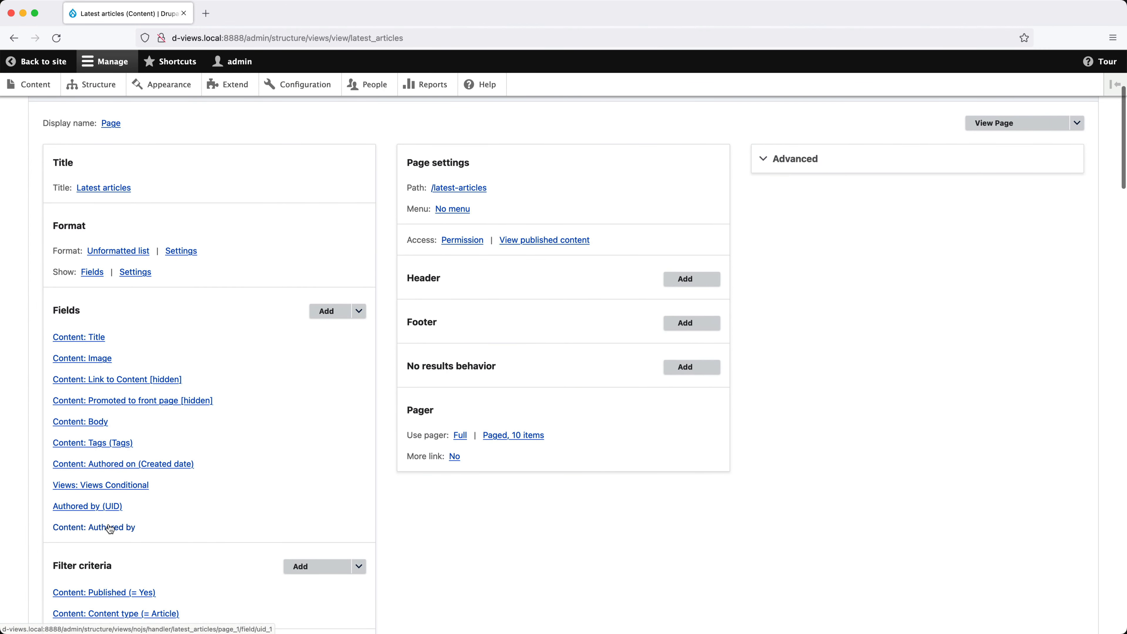
Step: Set the administrative title of the Label-formatted Authored by field to "Authored by (label)" and apply it to all displays
click(108, 525)
click(203, 504)
scroll(208, 512, down, 3)
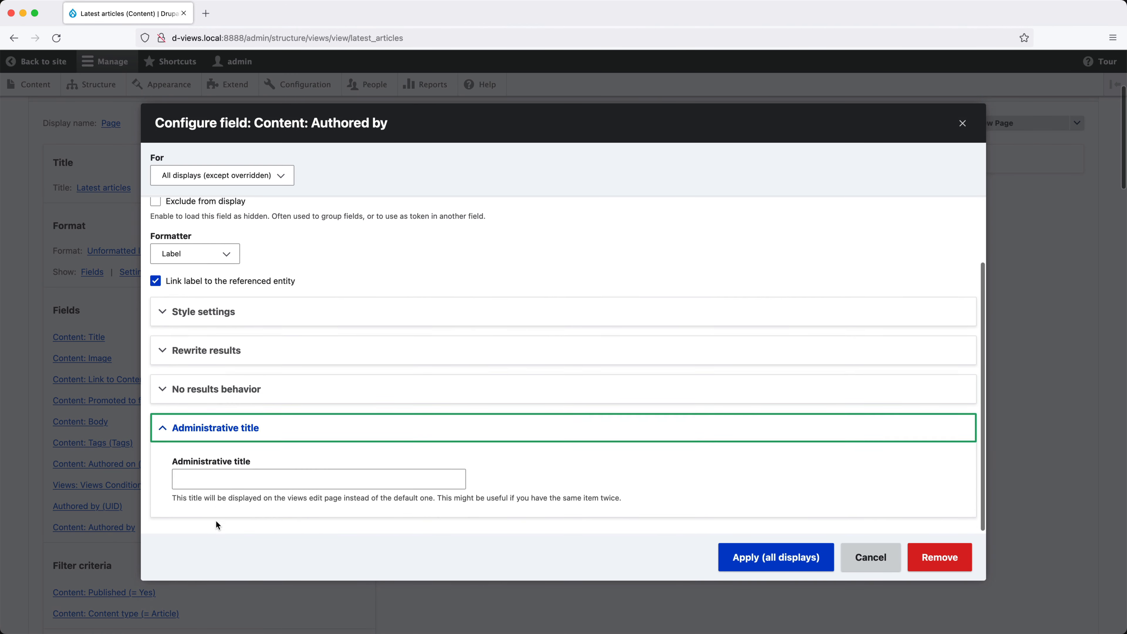
click(213, 476)
text(Authored)
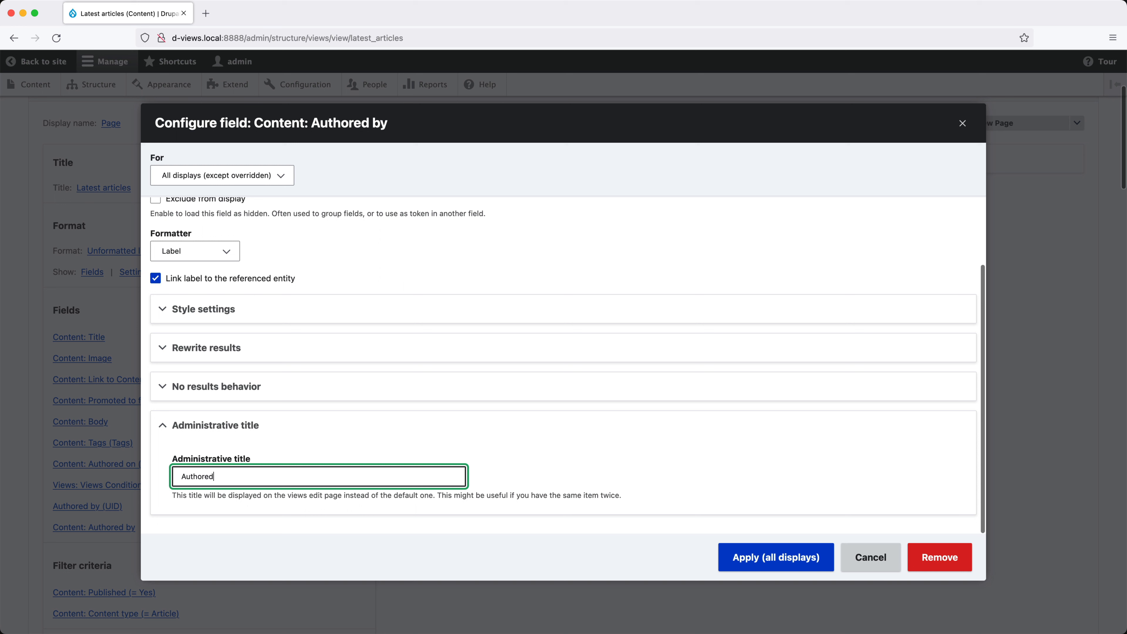
text( by ())
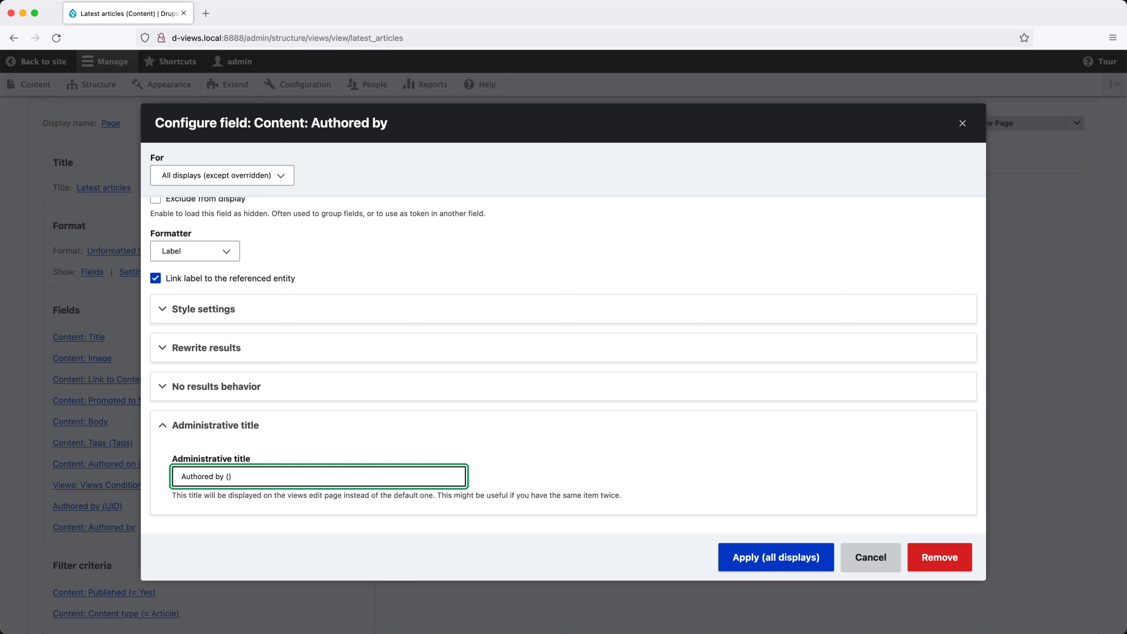
key(Left)
text(label)
click(737, 557)
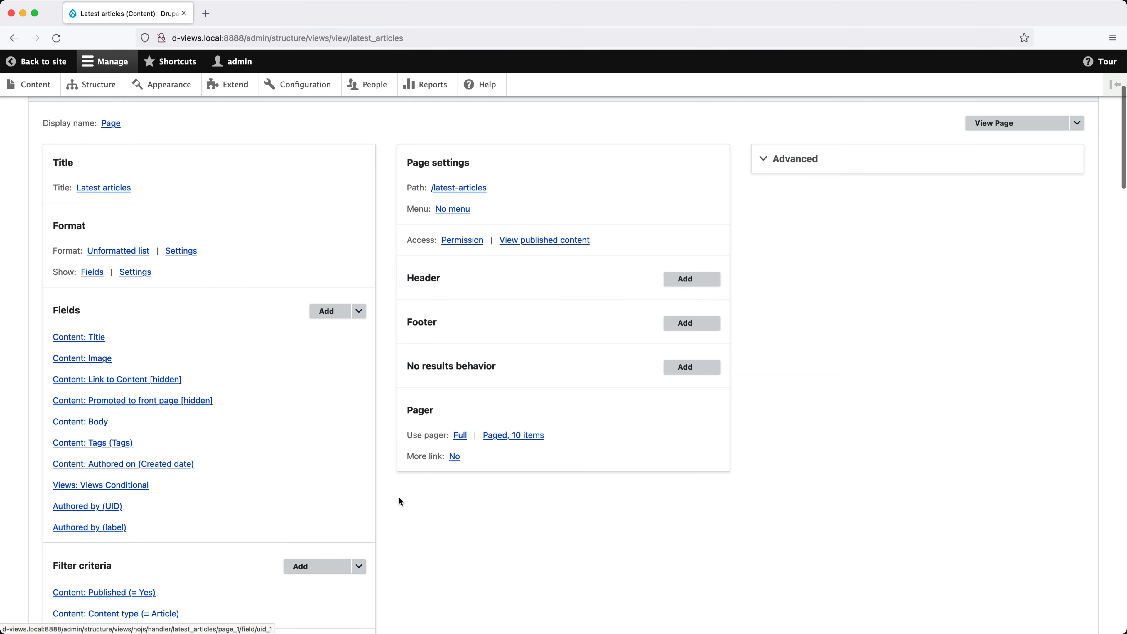
Step: Rearrange the fields so Authored by (UID) and Authored by (label) come first and Views Conditional directly follows Content: Title, for all displays
click(359, 311)
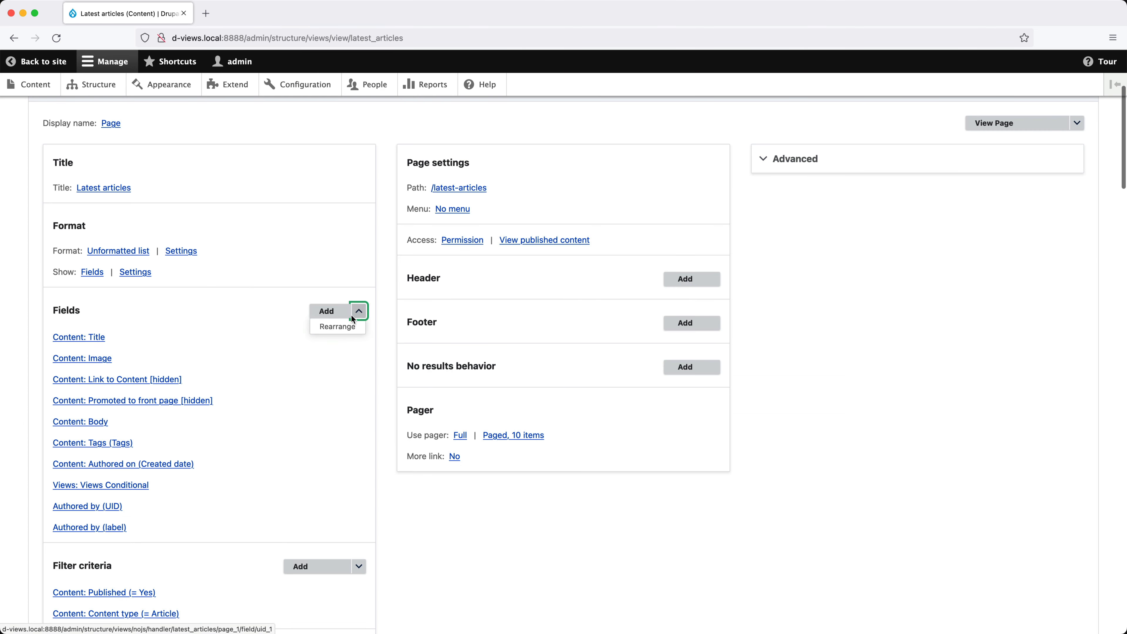
click(334, 322)
scroll(249, 418, down, 3)
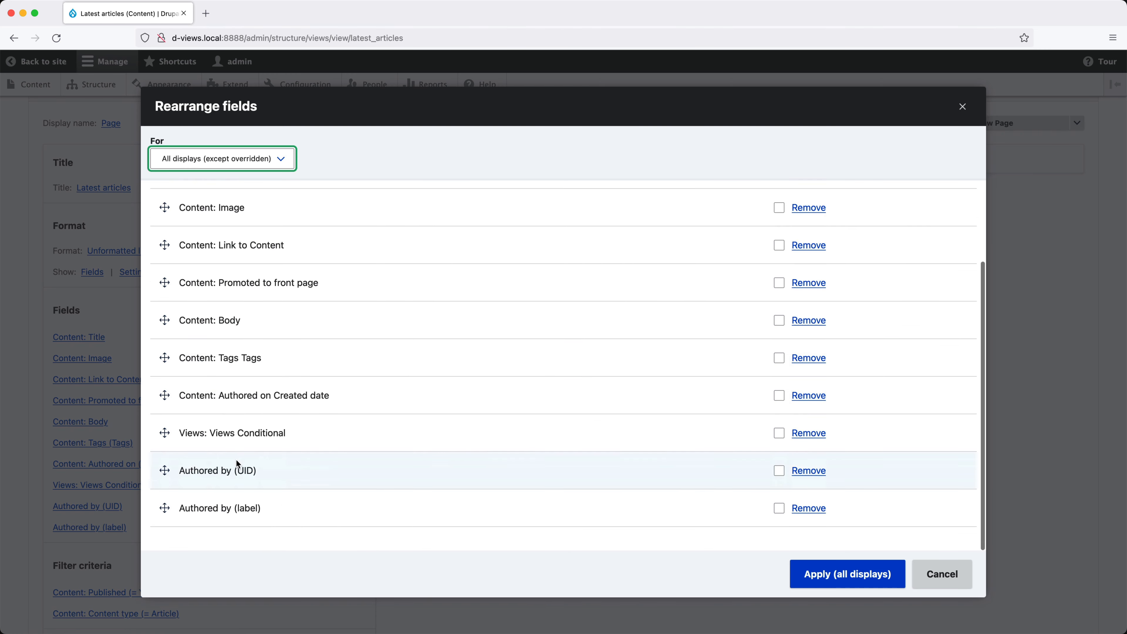
drag(163, 469, 163, 259)
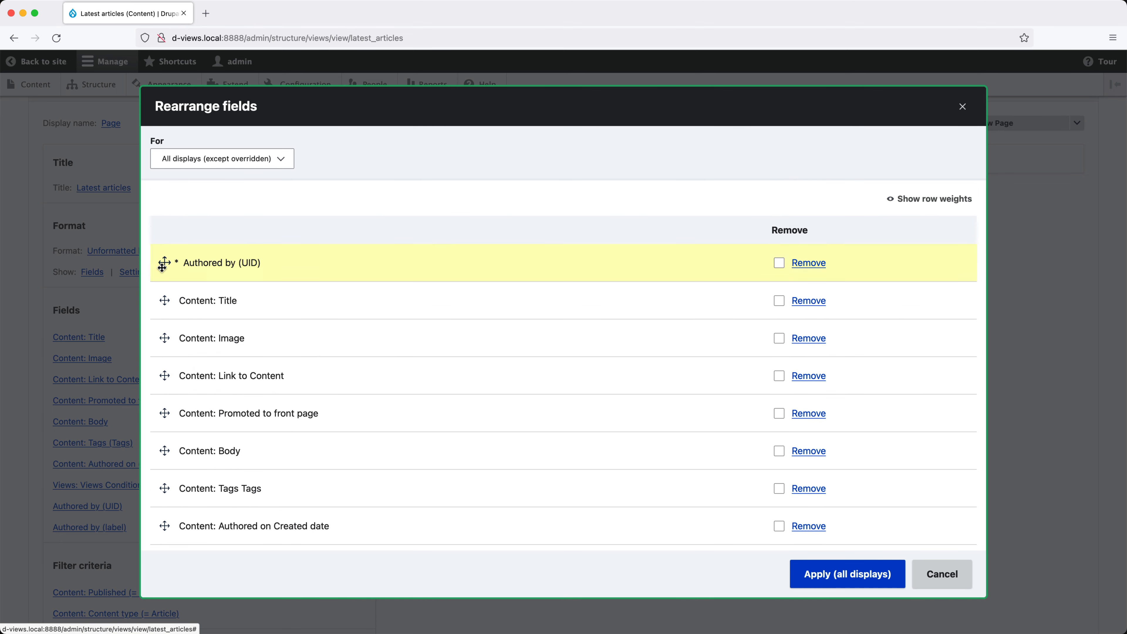
scroll(189, 444, down, 2)
drag(164, 508, 165, 267)
scroll(174, 521, down, 1)
drag(173, 520, 164, 293)
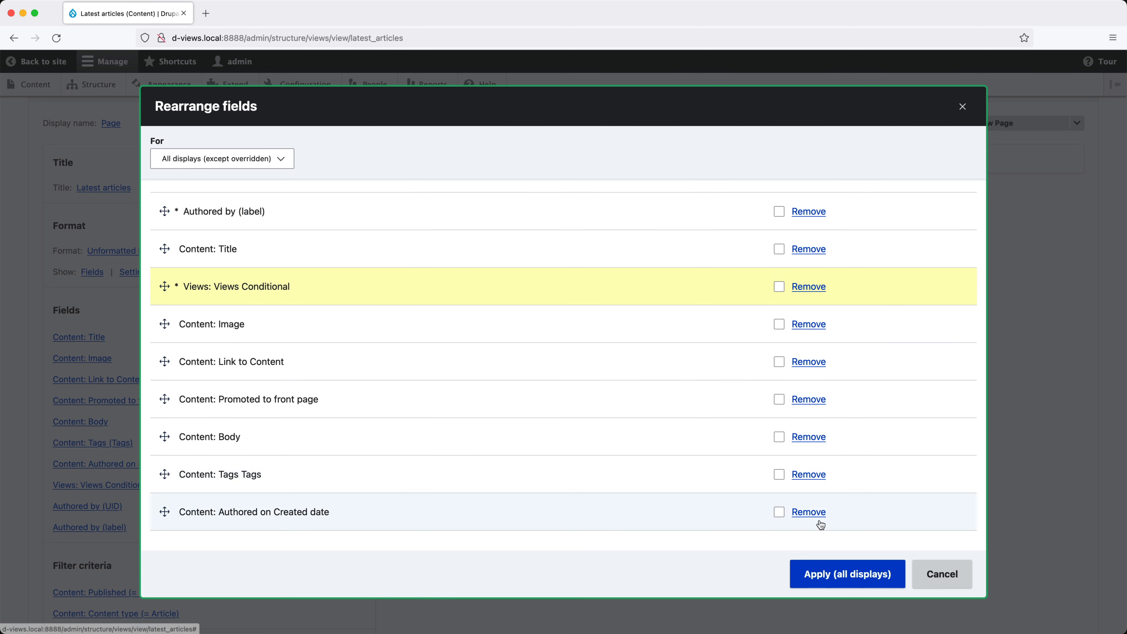
click(825, 574)
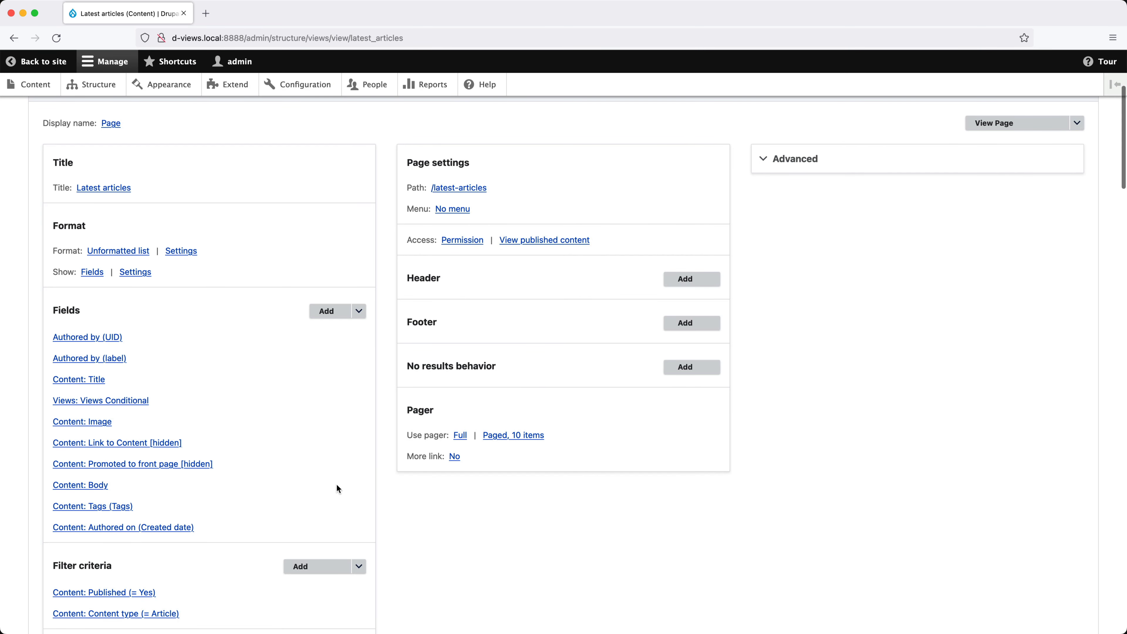
Step: Set the Views Conditional field's condition to Authored by (UID) equal to 4
scroll(312, 477, down, 15)
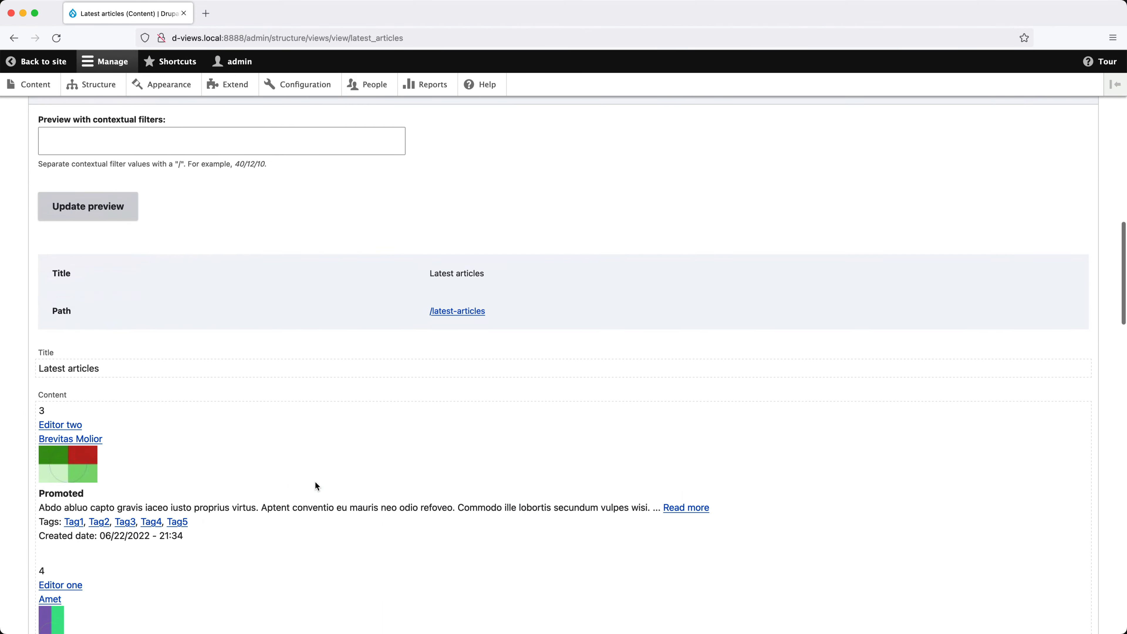
scroll(315, 482, down, 5)
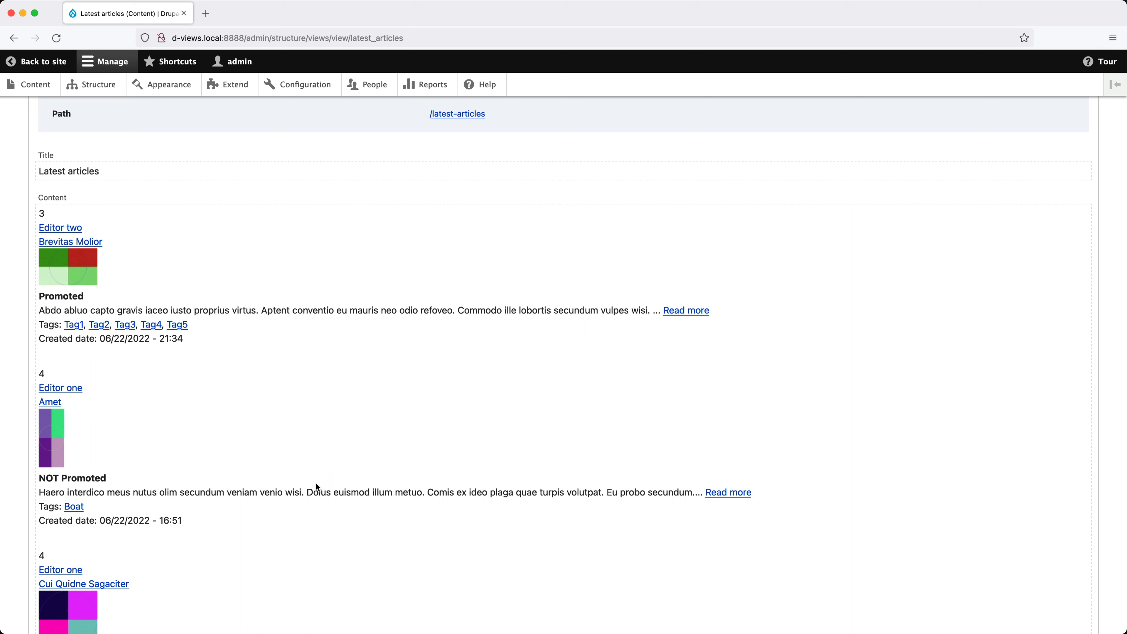
scroll(327, 359, up, 15)
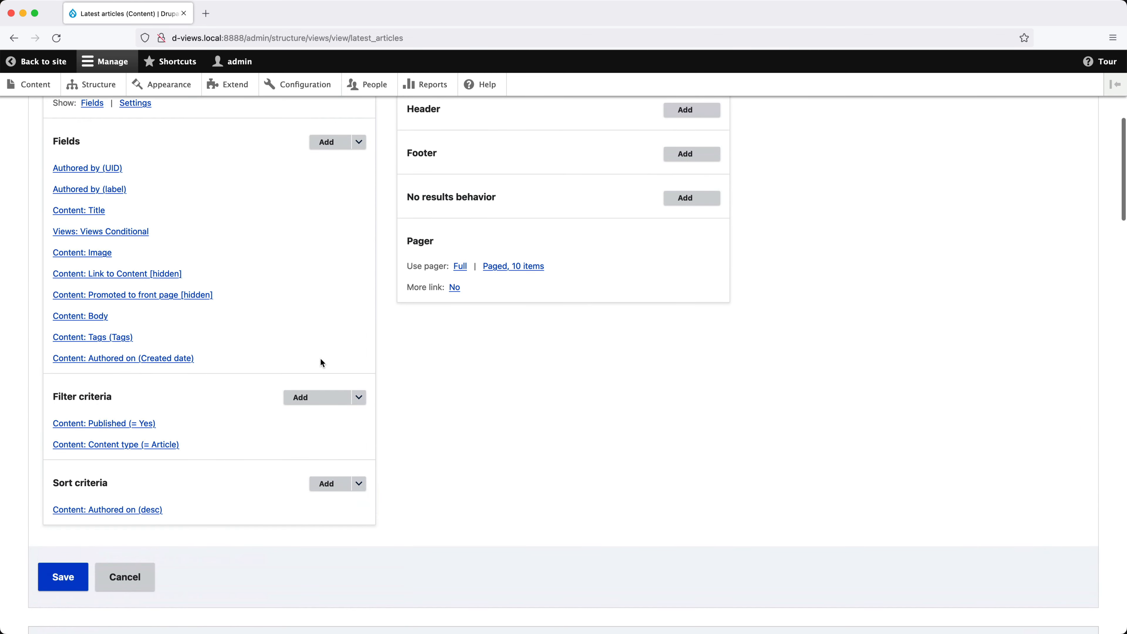
click(138, 231)
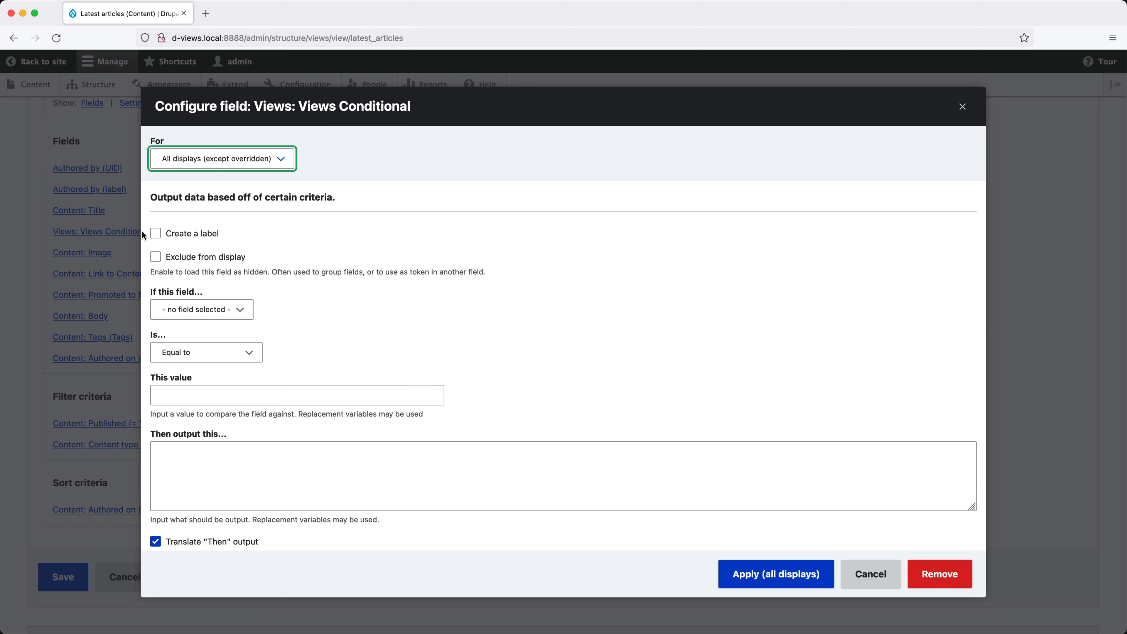
click(241, 309)
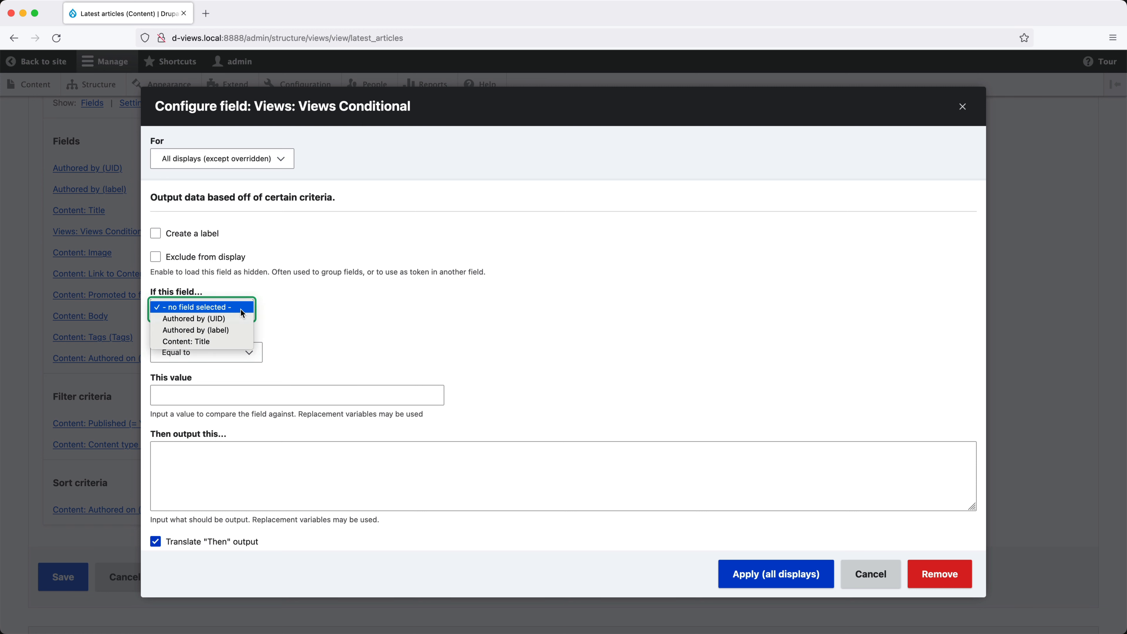
click(237, 320)
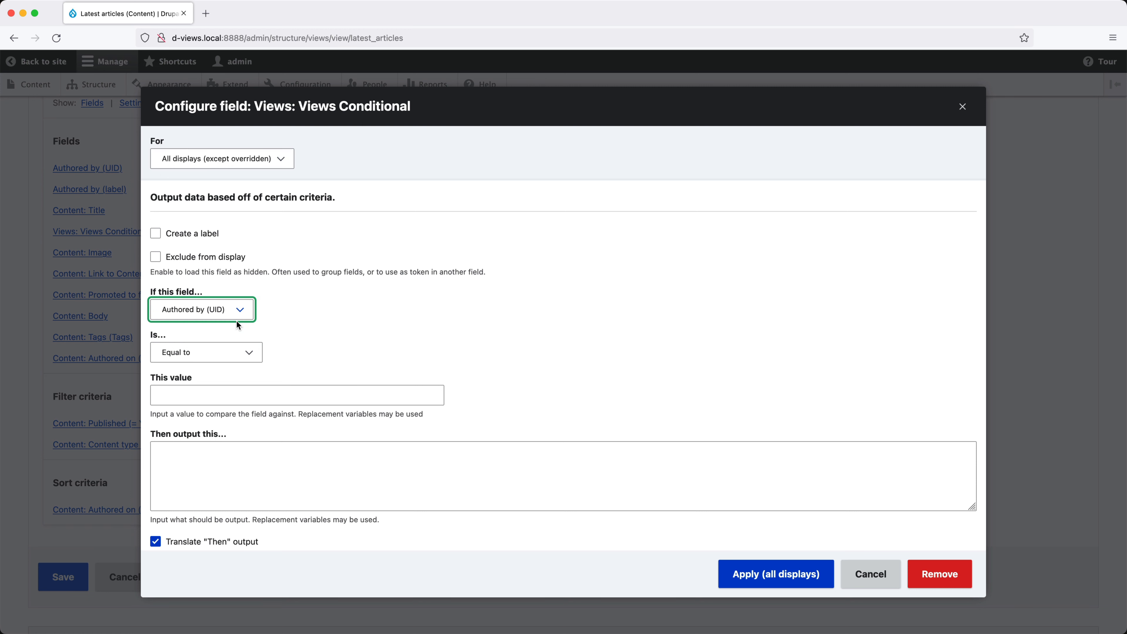
click(244, 351)
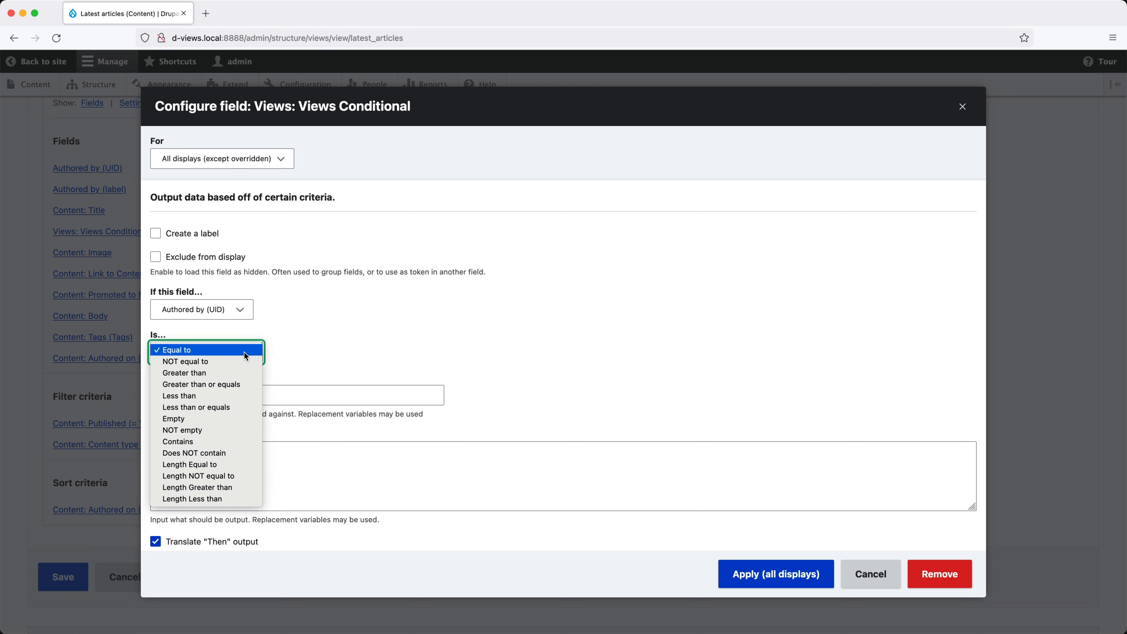
click(245, 354)
click(230, 388)
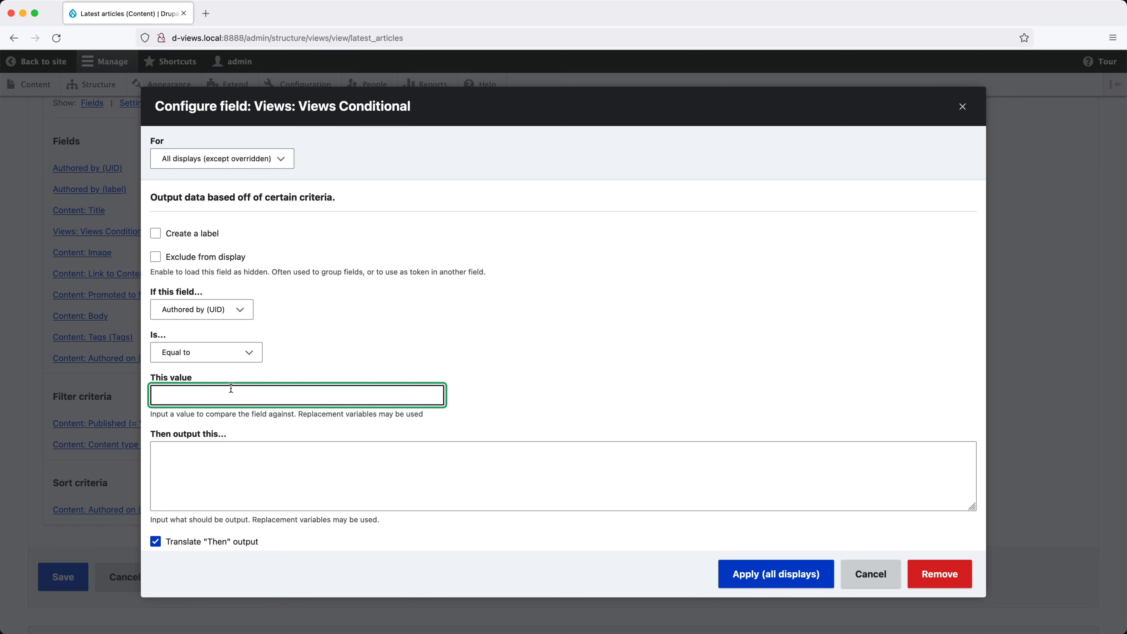
text(4)
Step: Copy the {{ uid_1 }} replacement variable into the Views Conditional field's "Then output this" text
scroll(229, 393, down, 10)
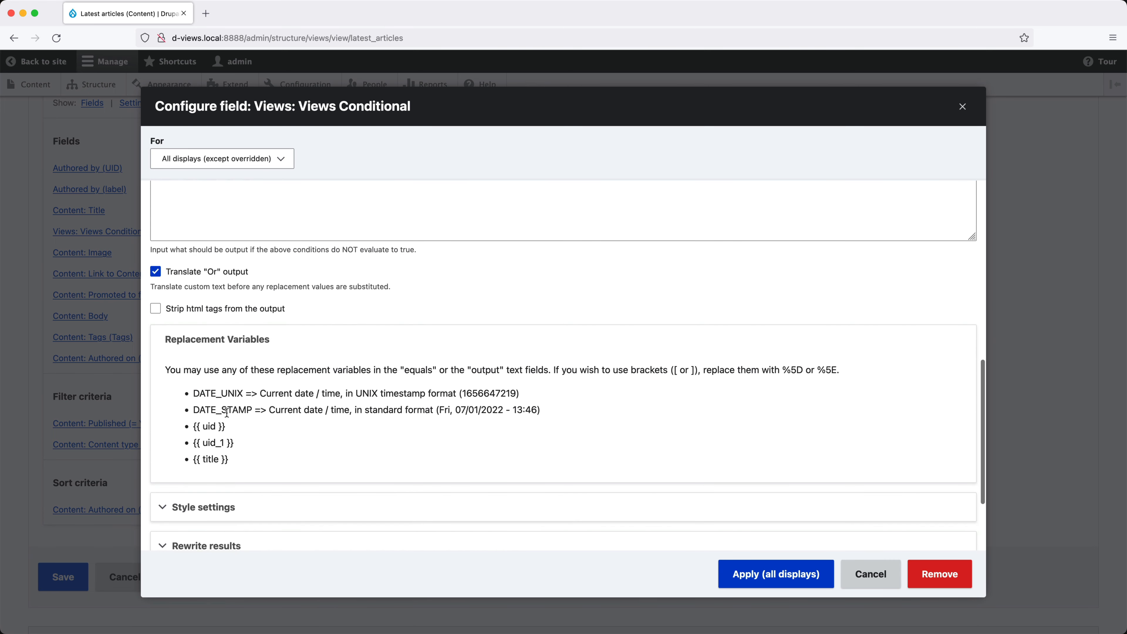
drag(234, 443, 195, 444)
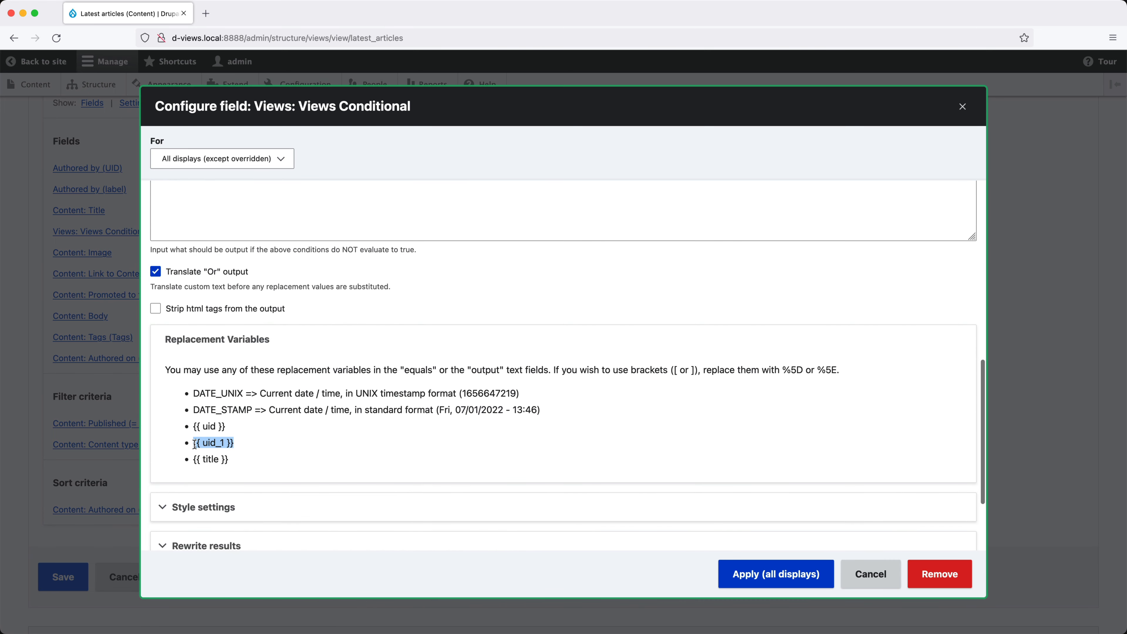
right_click(198, 441)
click(212, 450)
scroll(210, 433, up, 5)
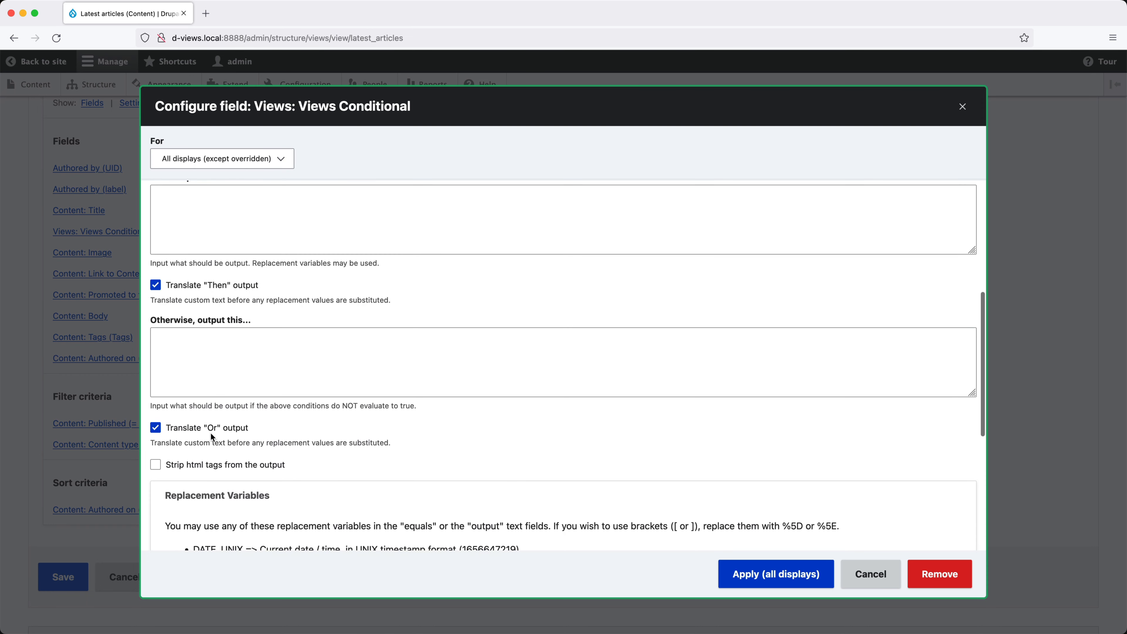
scroll(210, 433, up, 2)
click(205, 286)
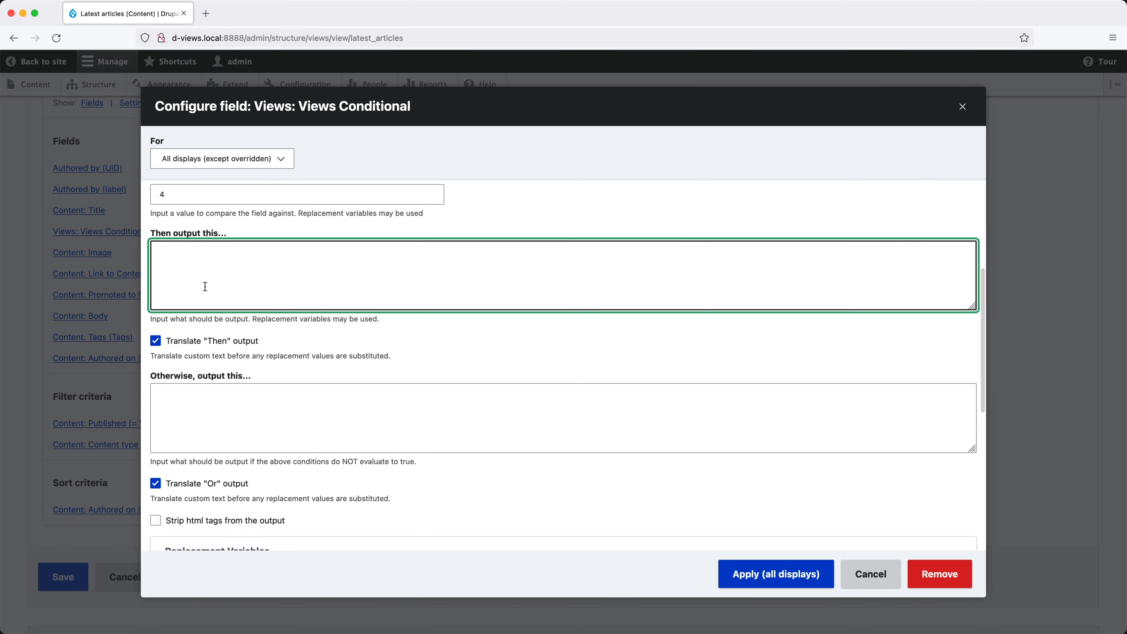
key(super+v)
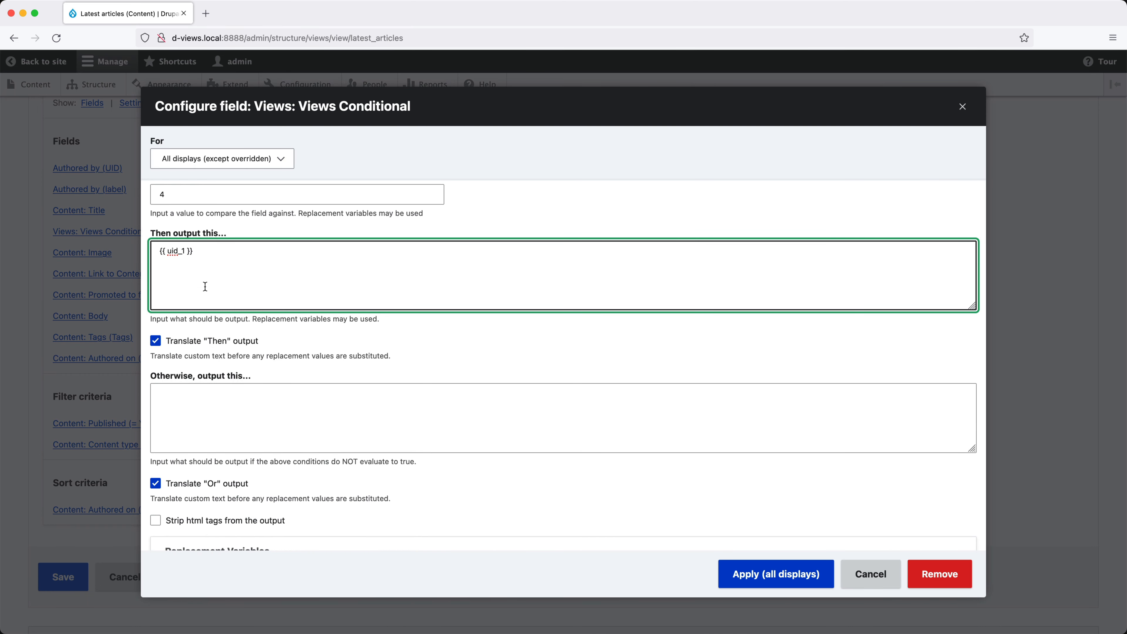
Step: Enter "Editorial team" as the Views Conditional field's "Otherwise, output this" text
click(206, 401)
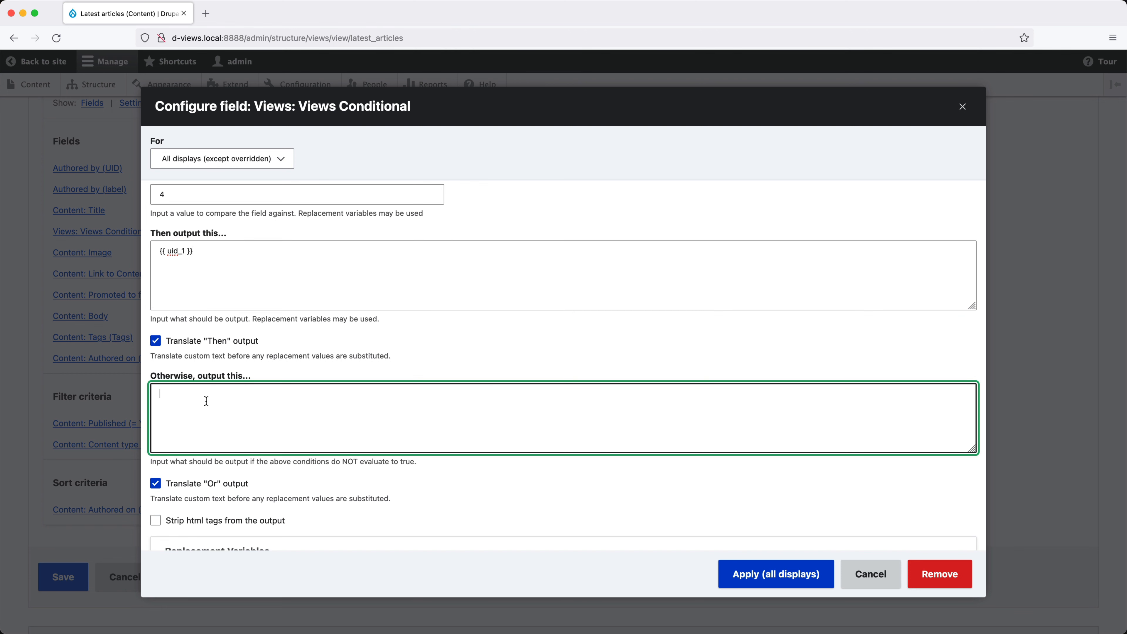
text(Editorial team)
scroll(266, 302, up, 5)
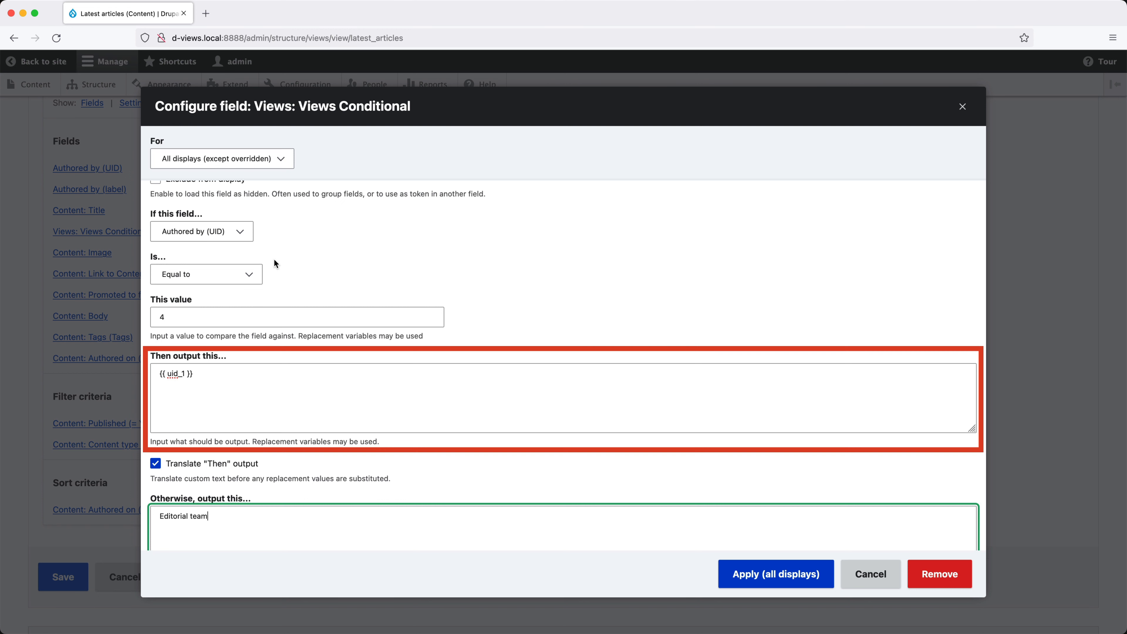
scroll(273, 258, down, 5)
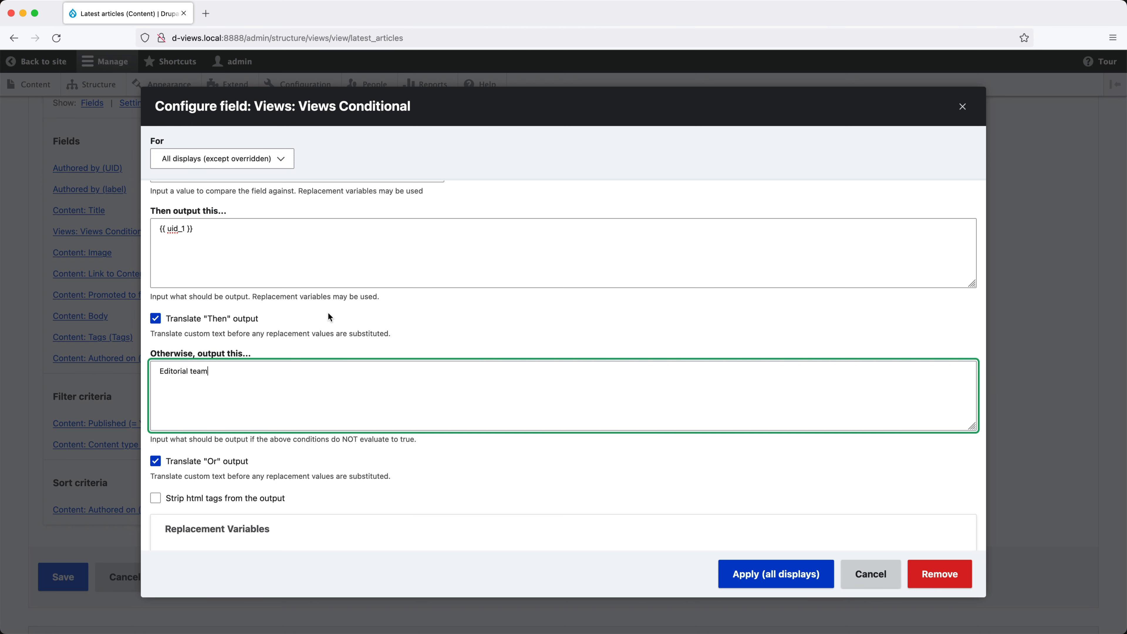
Step: Give the Views Conditional field the label "Author" and apply its configuration to all displays
scroll(328, 316, up, 10)
click(210, 238)
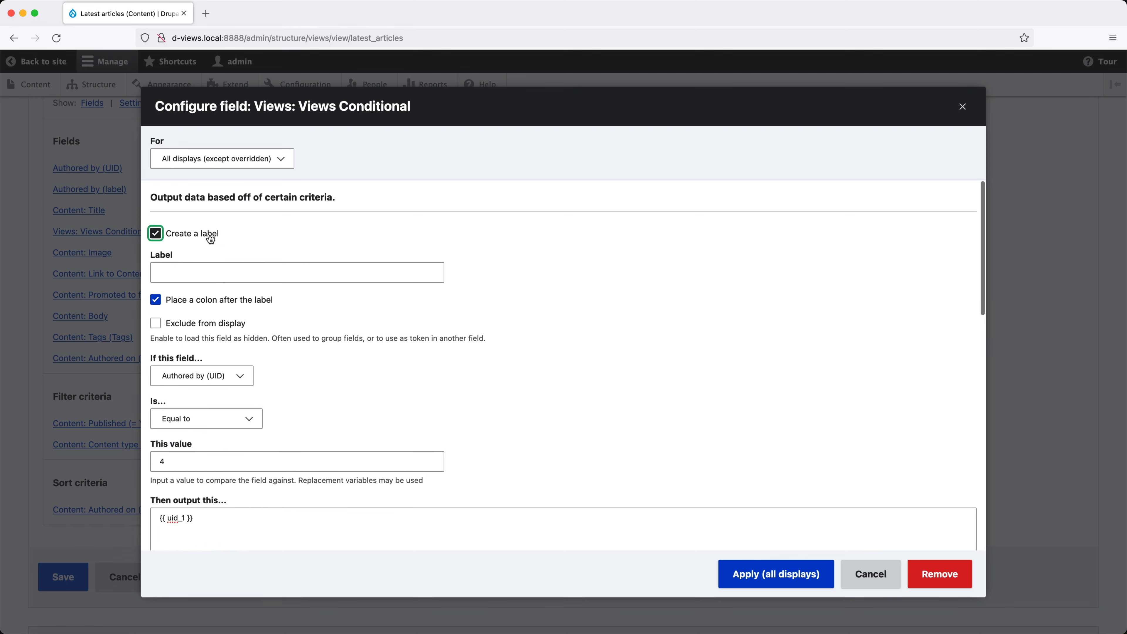
click(209, 268)
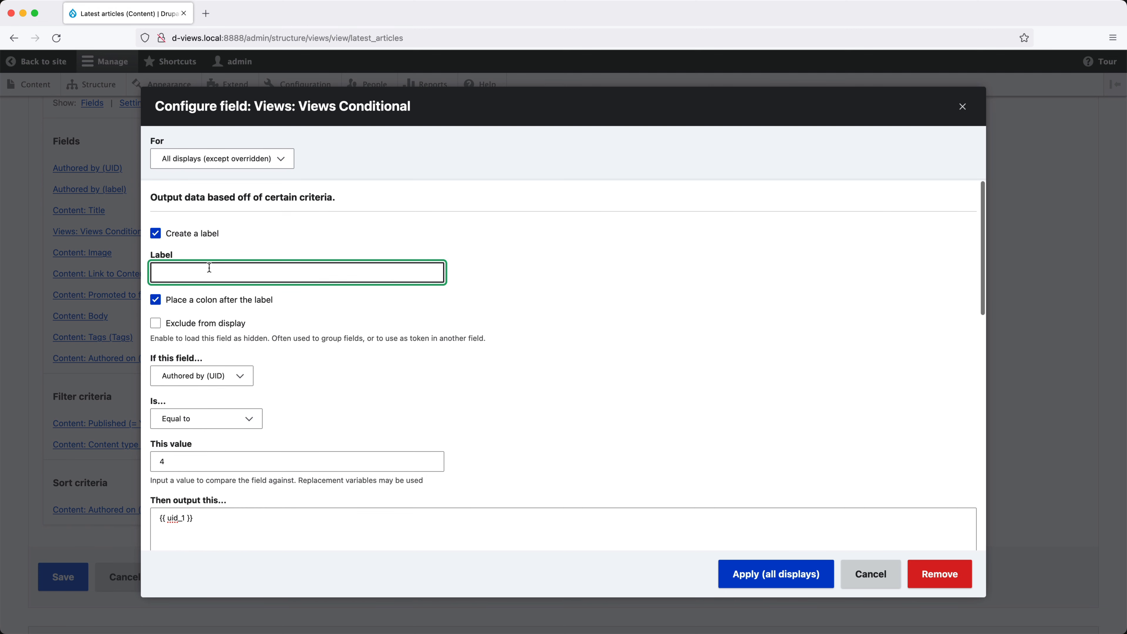
text(Author)
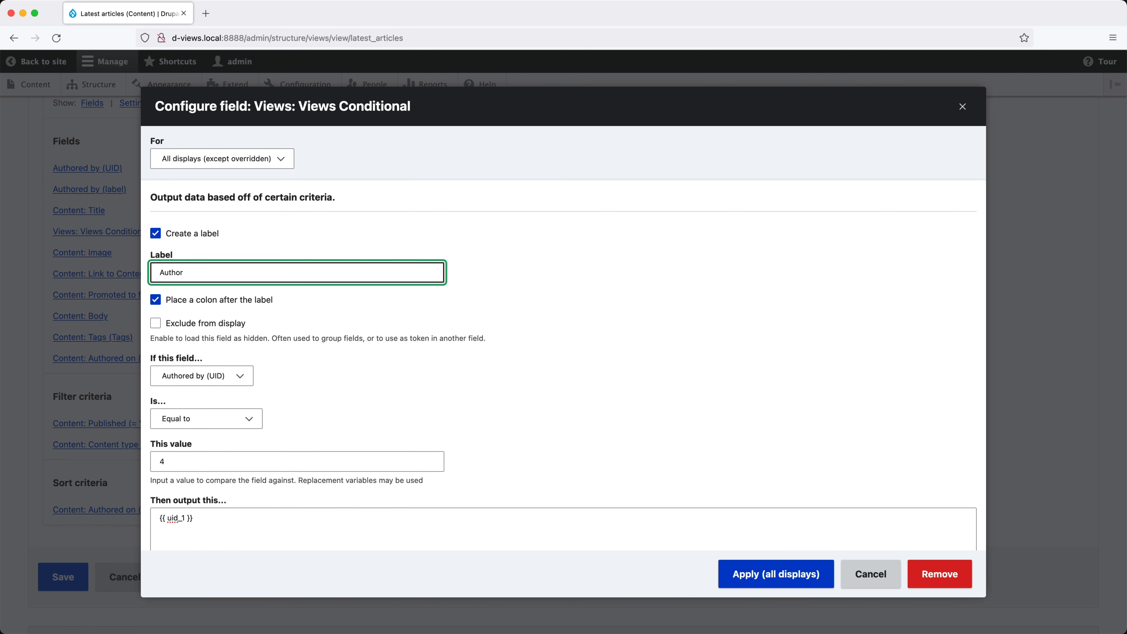
scroll(211, 268, down, 8)
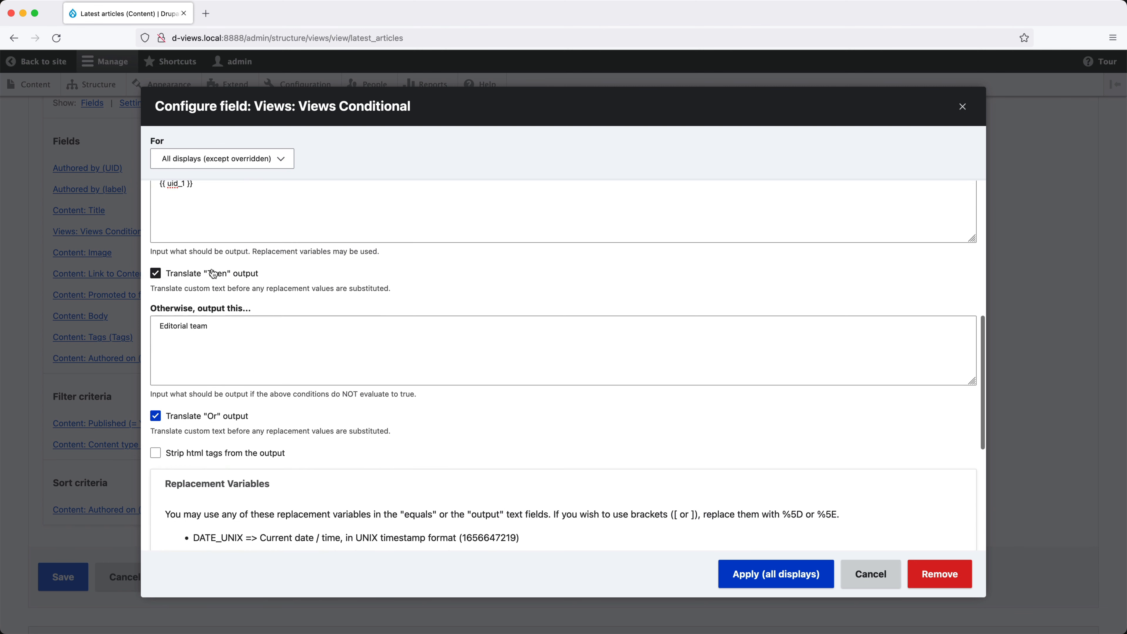
click(756, 573)
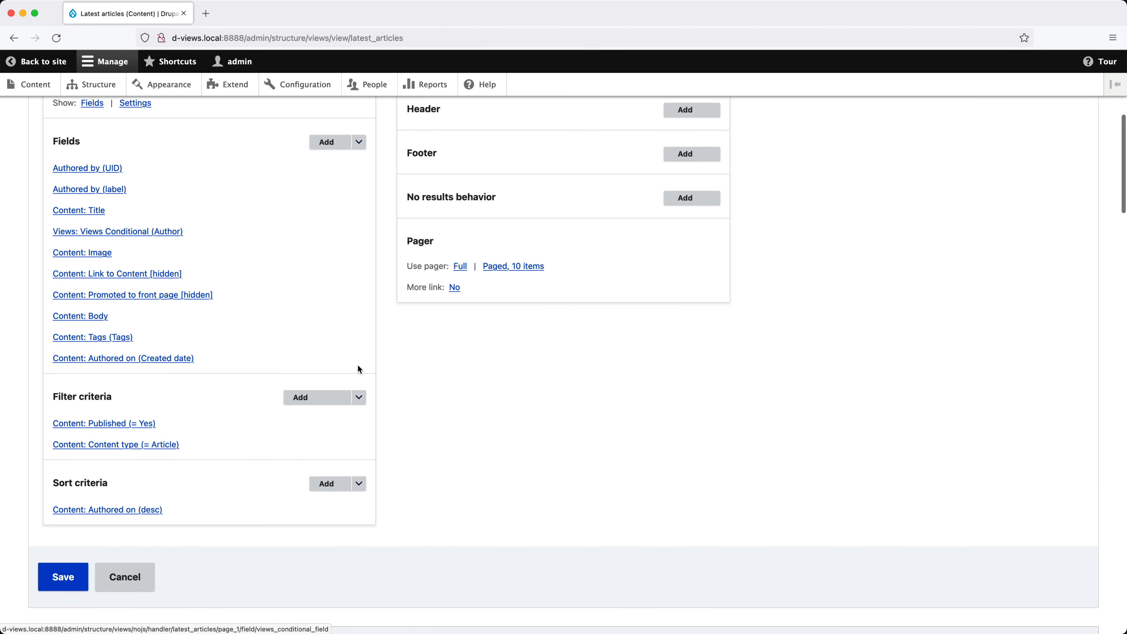
Step: Exclude the Authored by (label) field from display and apply the change to all displays
scroll(256, 322, down, 10)
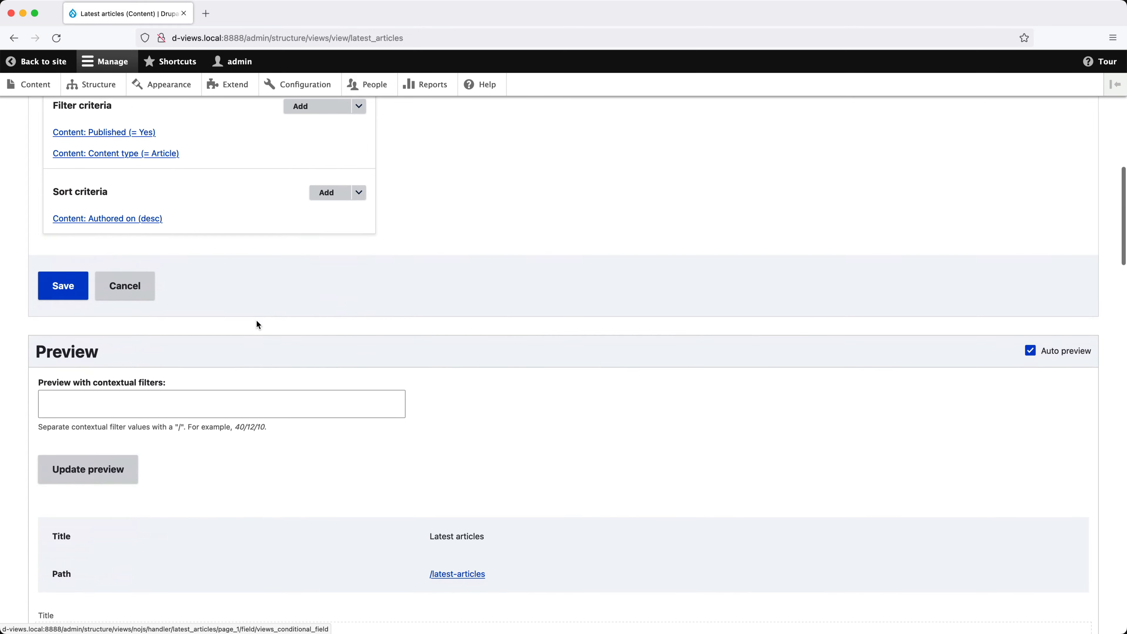
scroll(267, 322, down, 5)
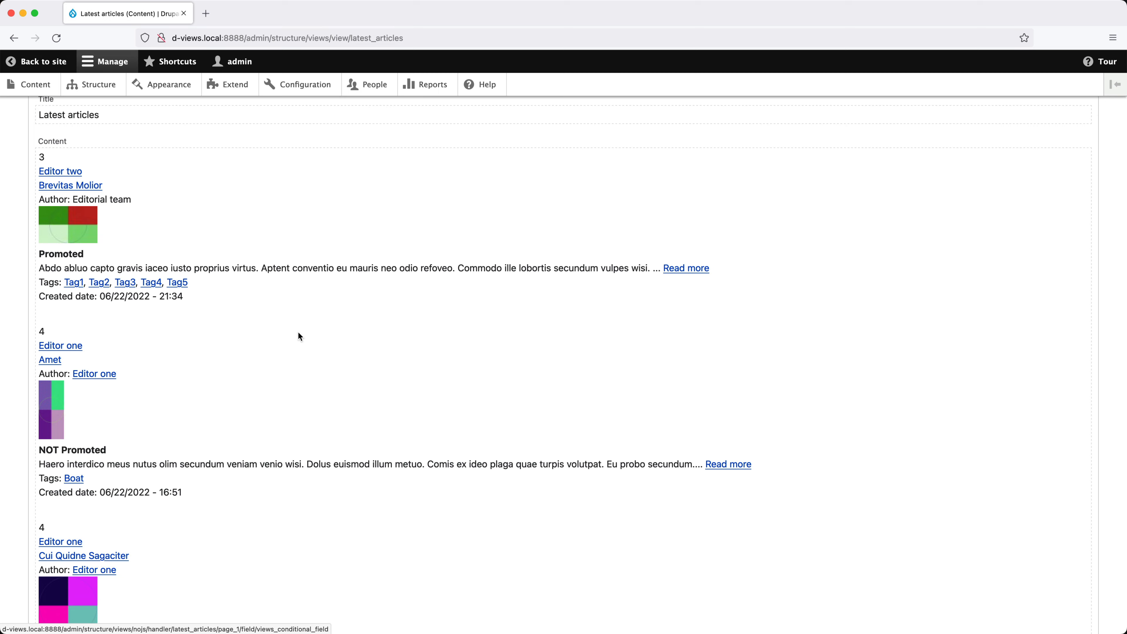
scroll(300, 338, down, 9)
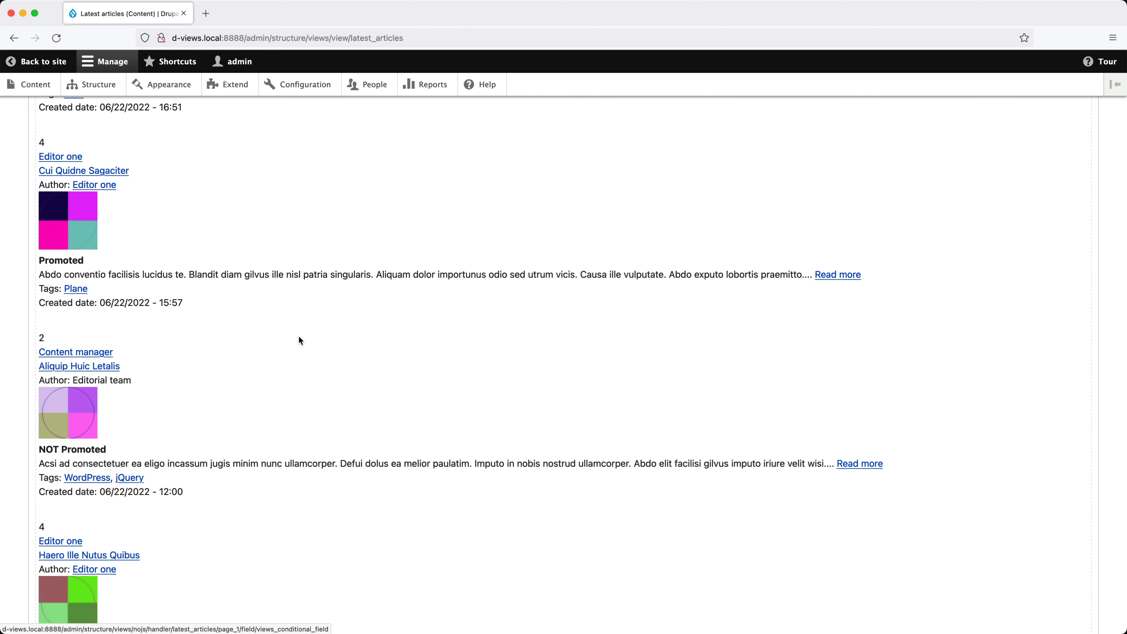
scroll(298, 337, up, 20)
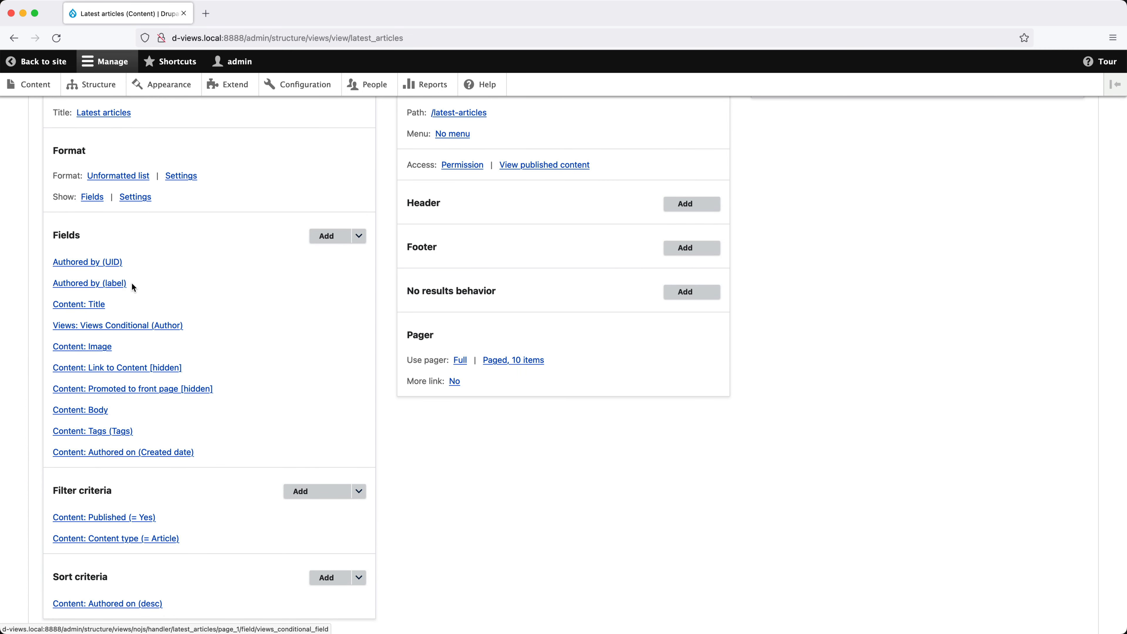
click(111, 285)
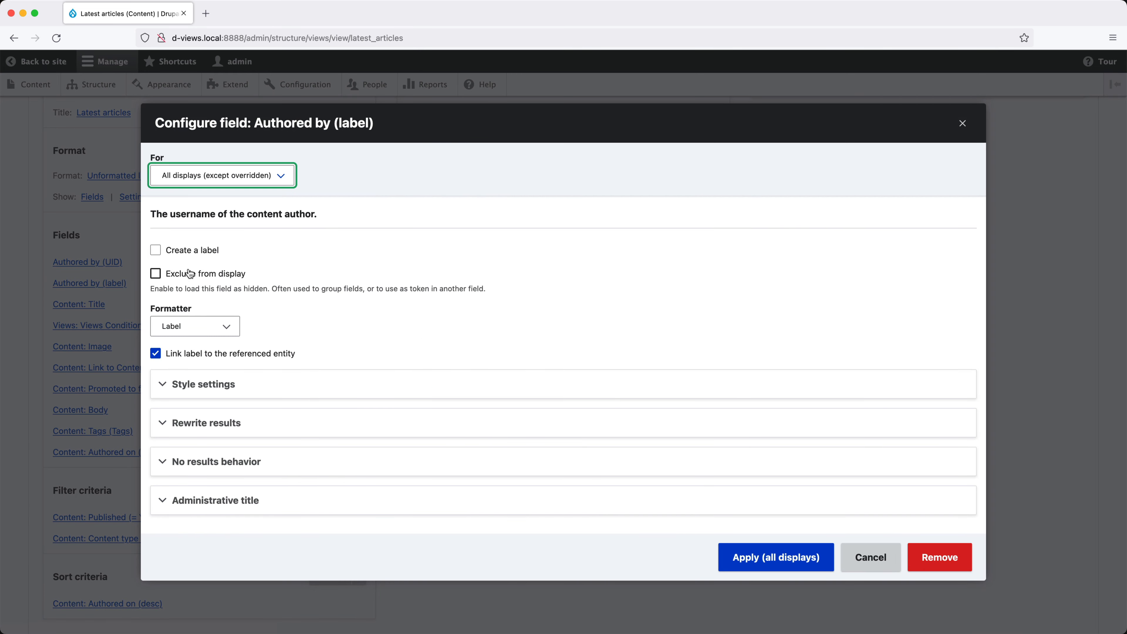
click(190, 273)
click(751, 555)
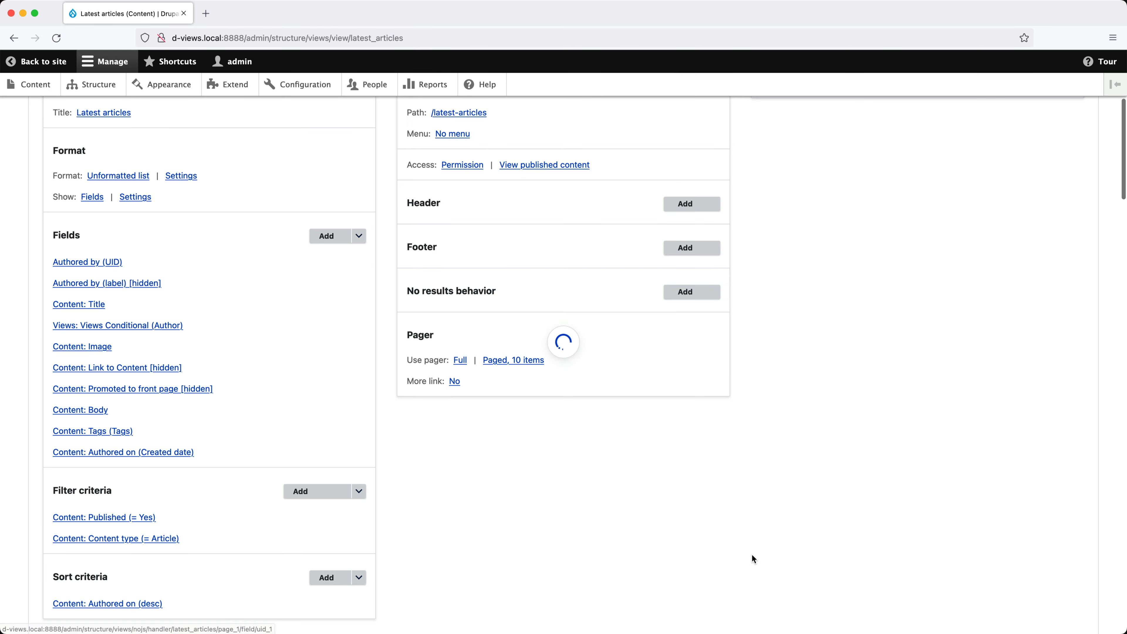
Step: Exclude the Authored by (UID) field from display and apply the change to all displays
click(113, 261)
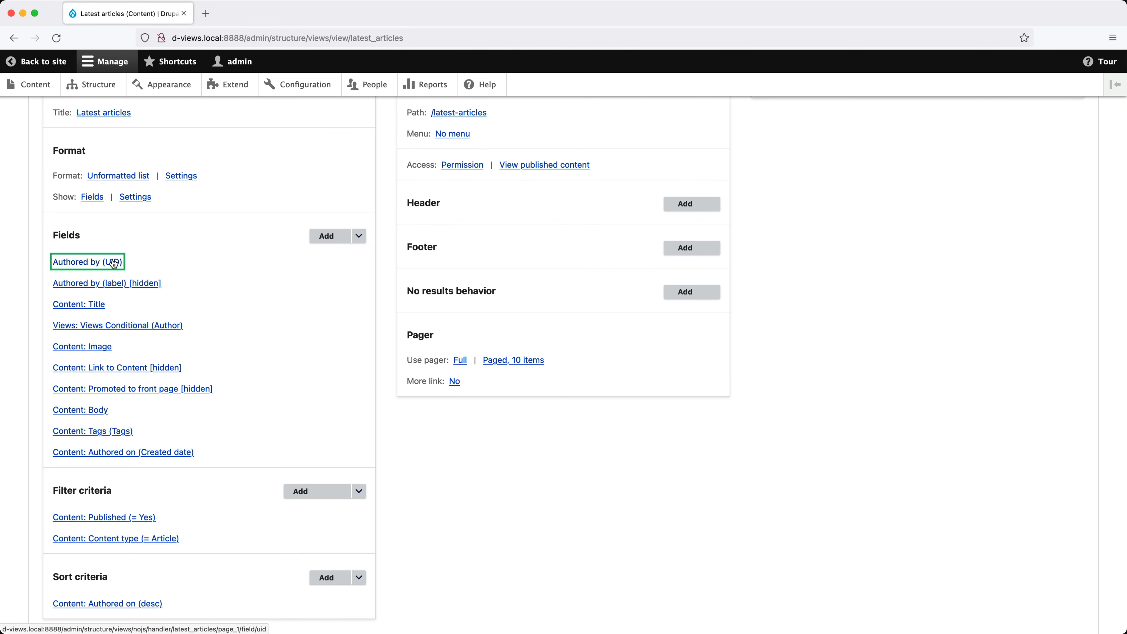
click(191, 285)
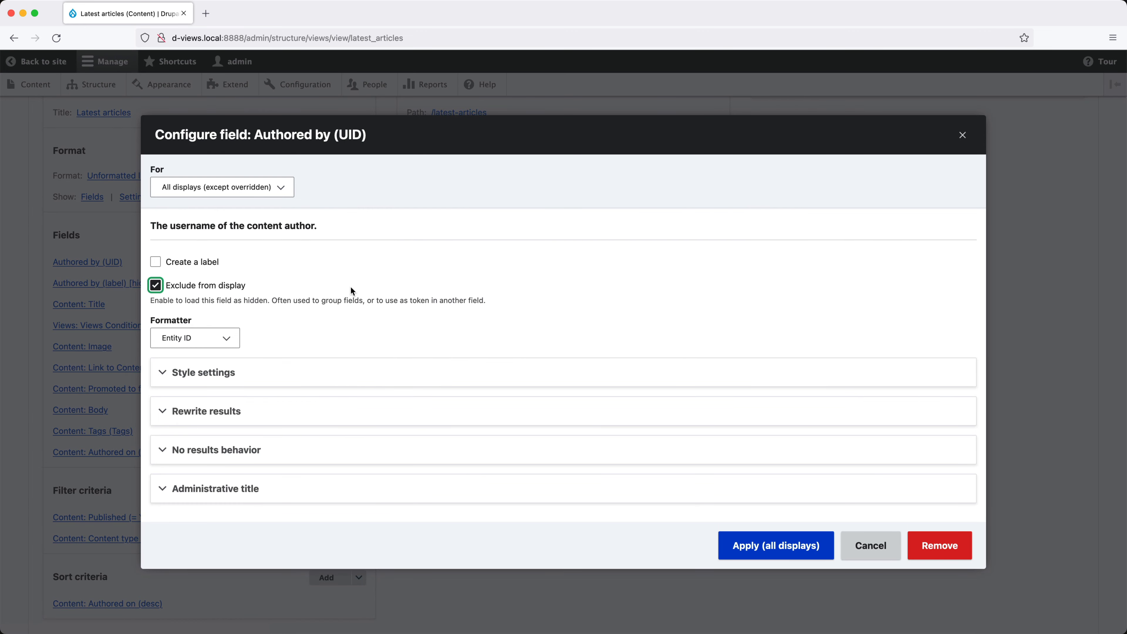
click(754, 552)
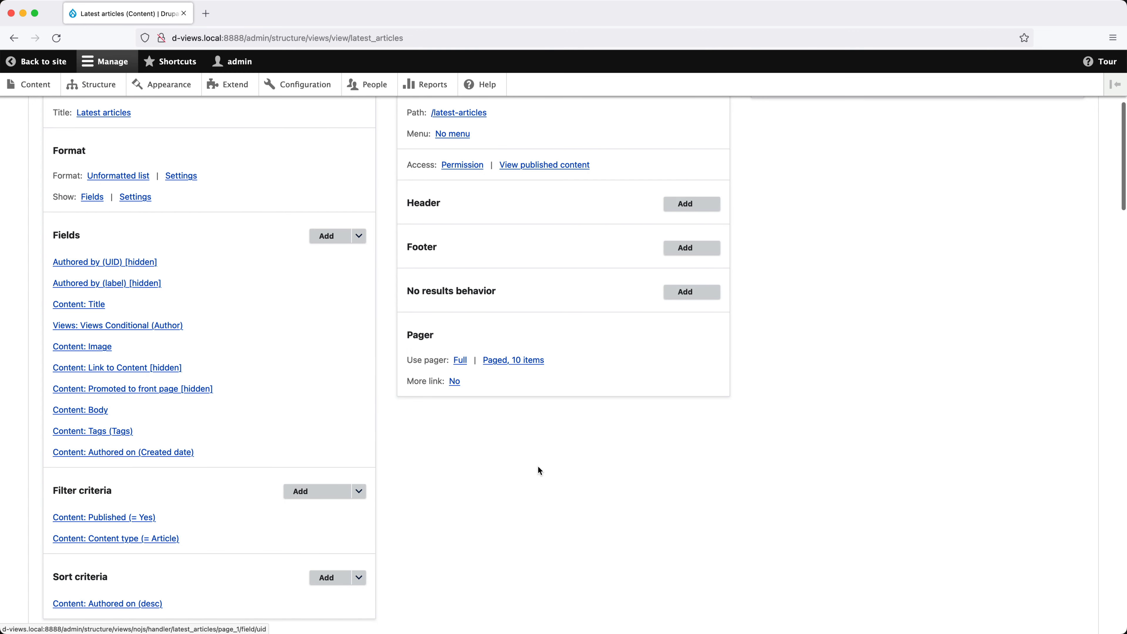